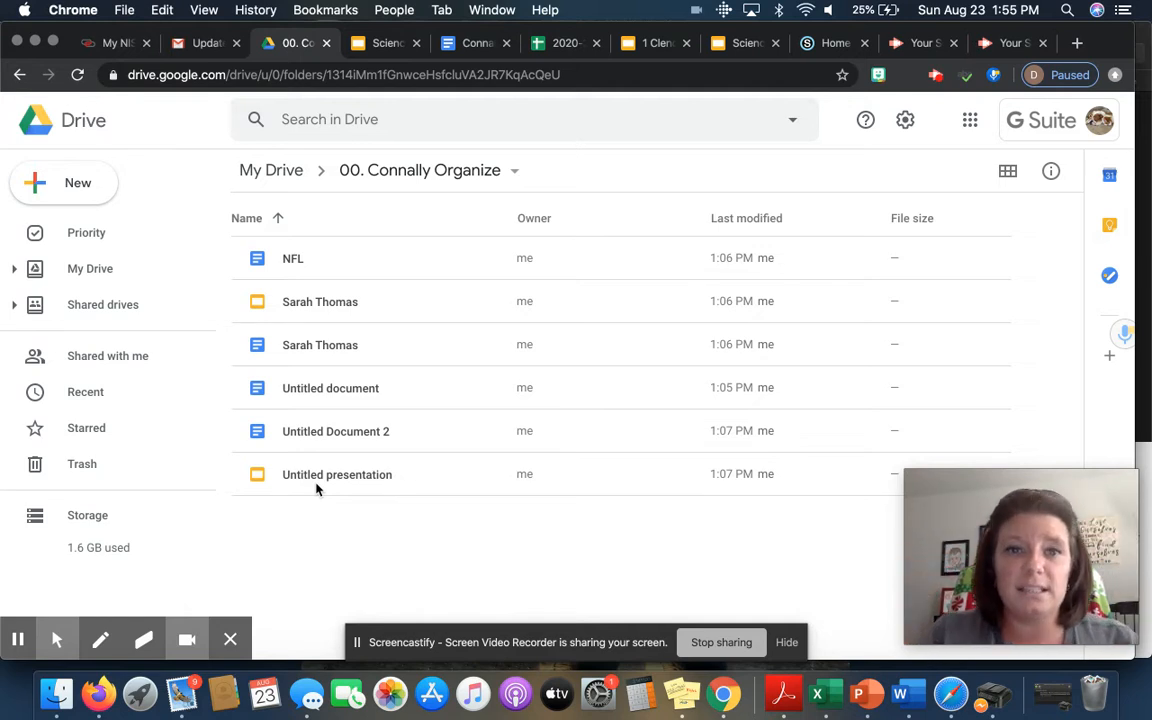
# Step: Create a new folder named 'Archive' beside the six existing files
pyautogui.click(1008, 174)
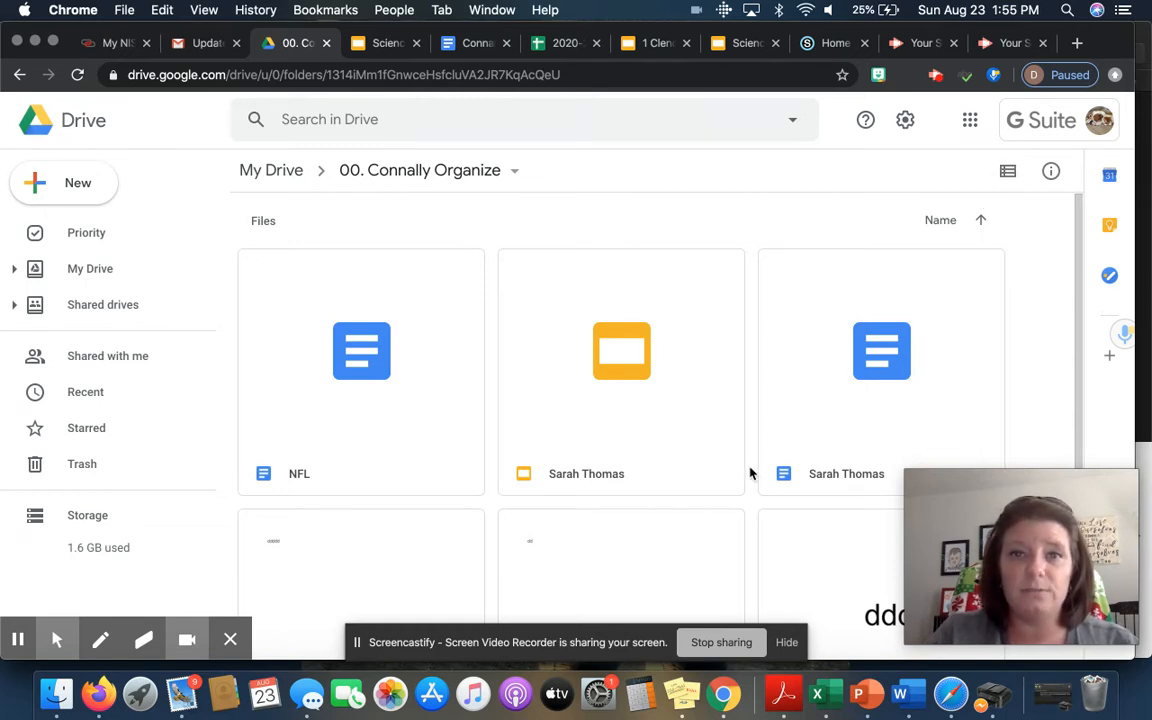
pyautogui.click(1008, 173)
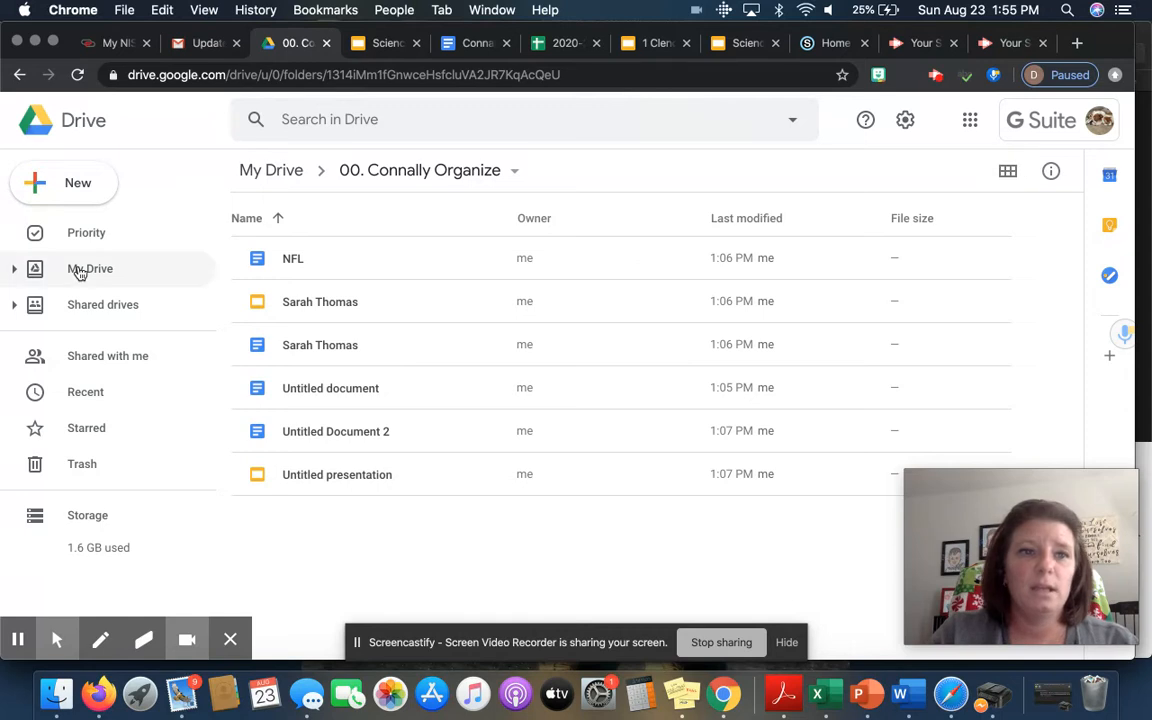
pyautogui.click(80, 183)
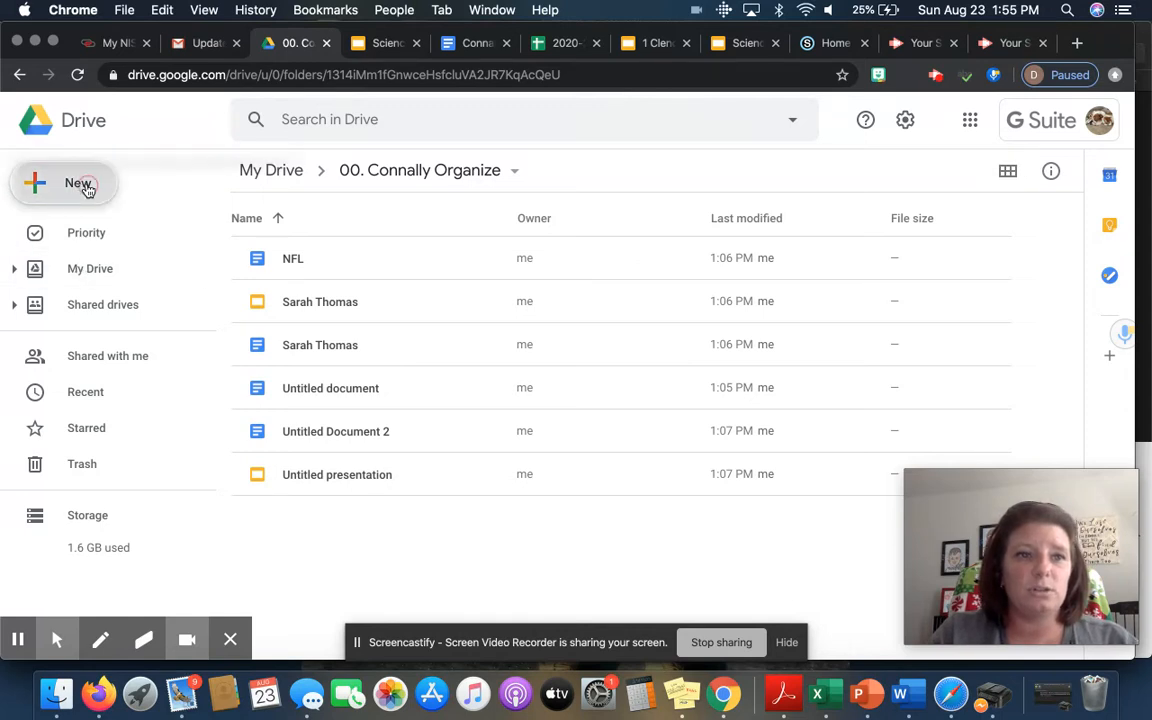
pyautogui.click(88, 190)
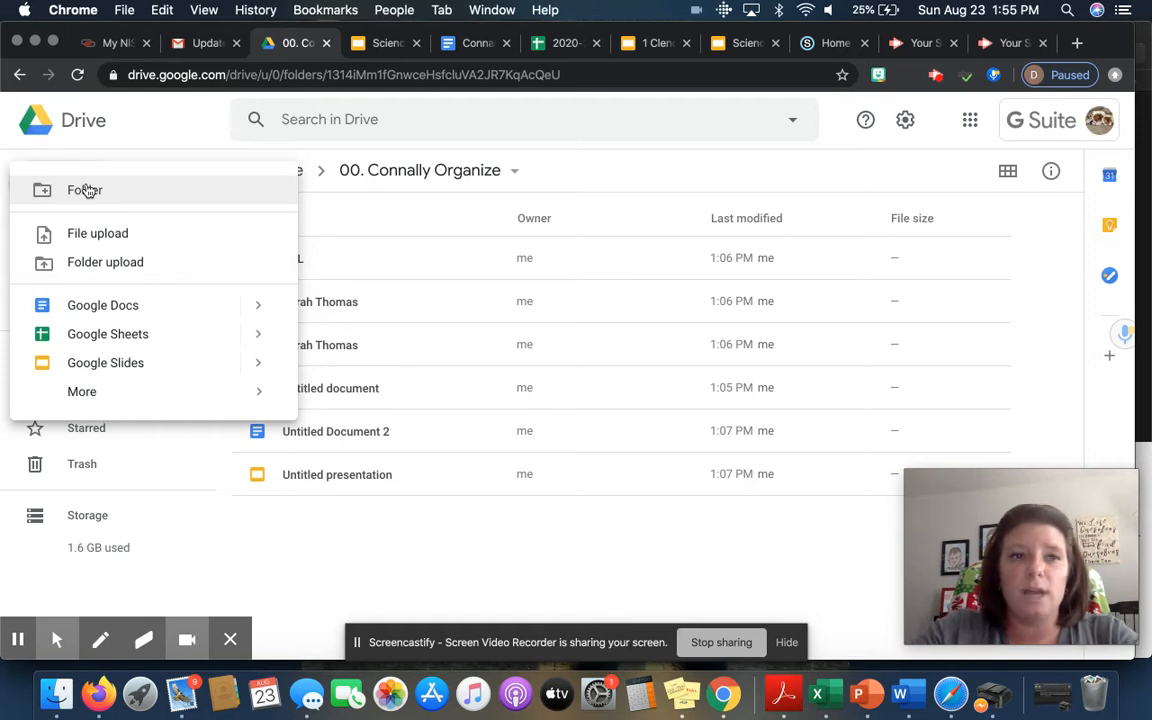
pyautogui.click(88, 190)
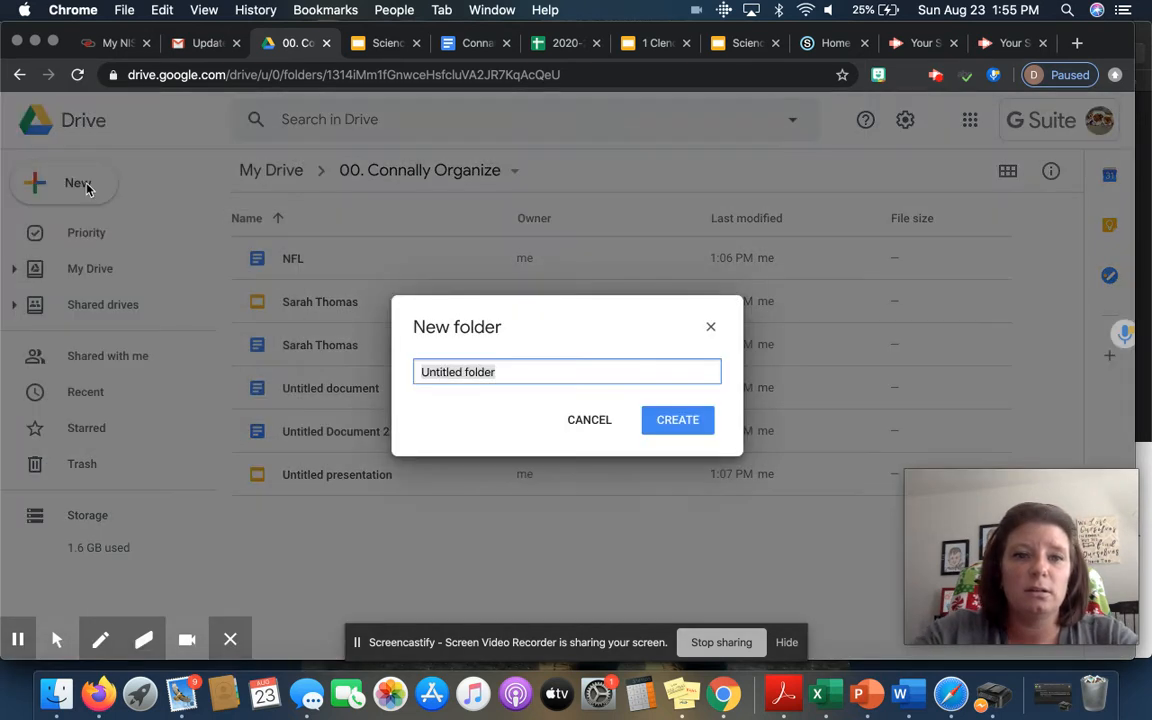
pyautogui.write('Archive')
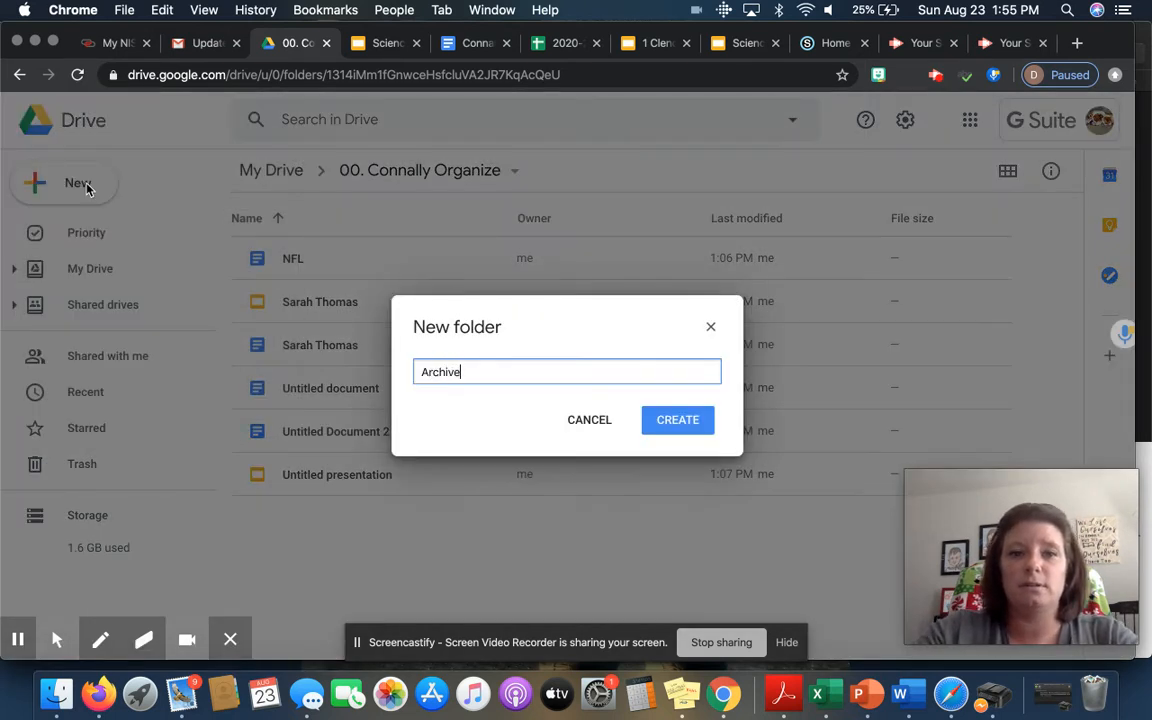
pyautogui.click(670, 428)
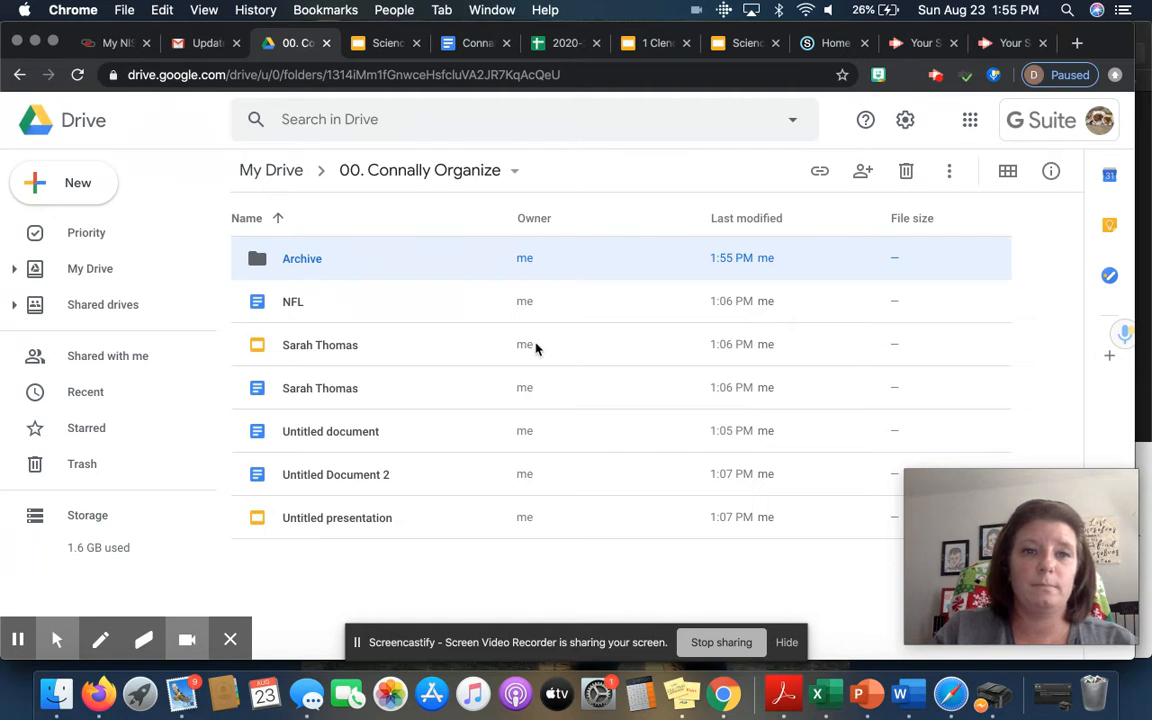
# Step: Select the six files from NFL through Untitled presentation and drag them into Archive
pyautogui.click(323, 305)
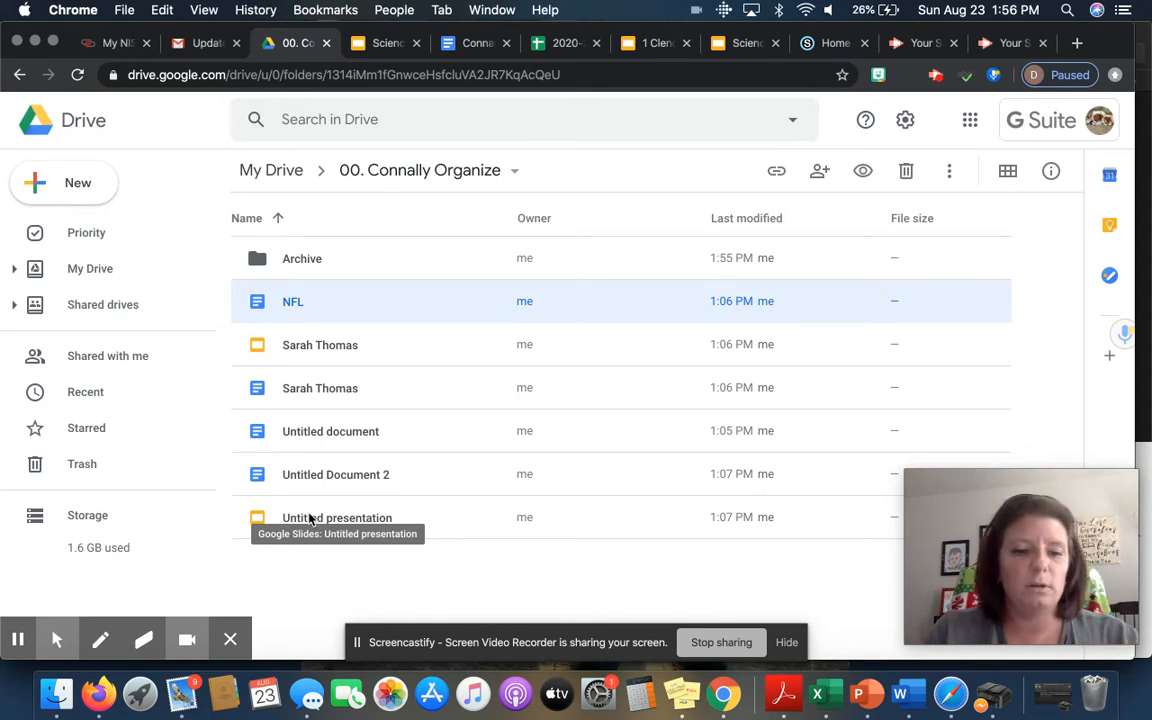
pyautogui.press('shift')
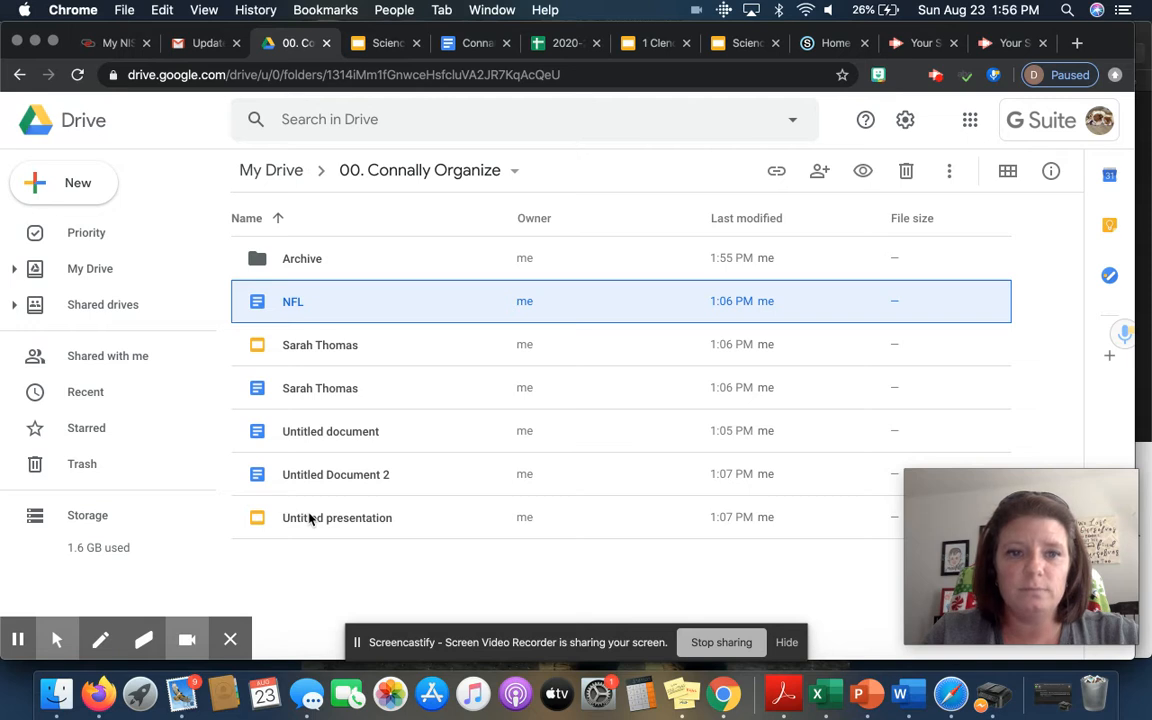
pyautogui.keyDown('shift'); pyautogui.click(310, 518); pyautogui.keyUp('shift')
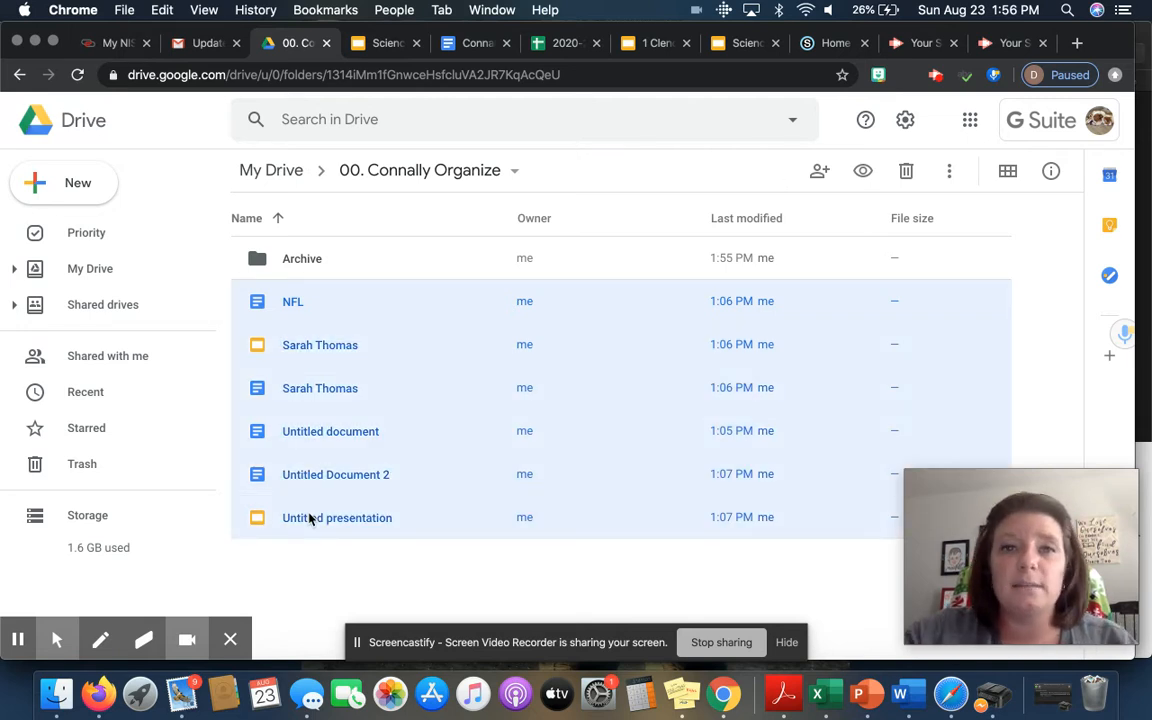
pyautogui.click(313, 318)
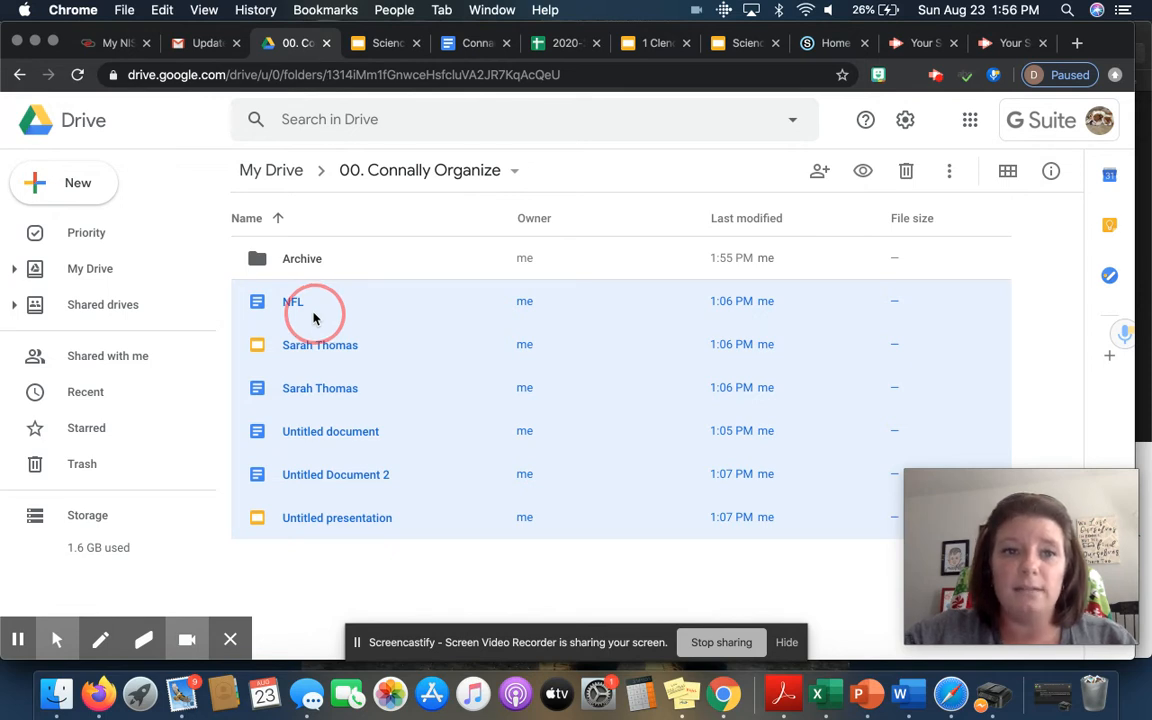
pyautogui.moveTo(313, 318); pyautogui.dragTo(255, 255)
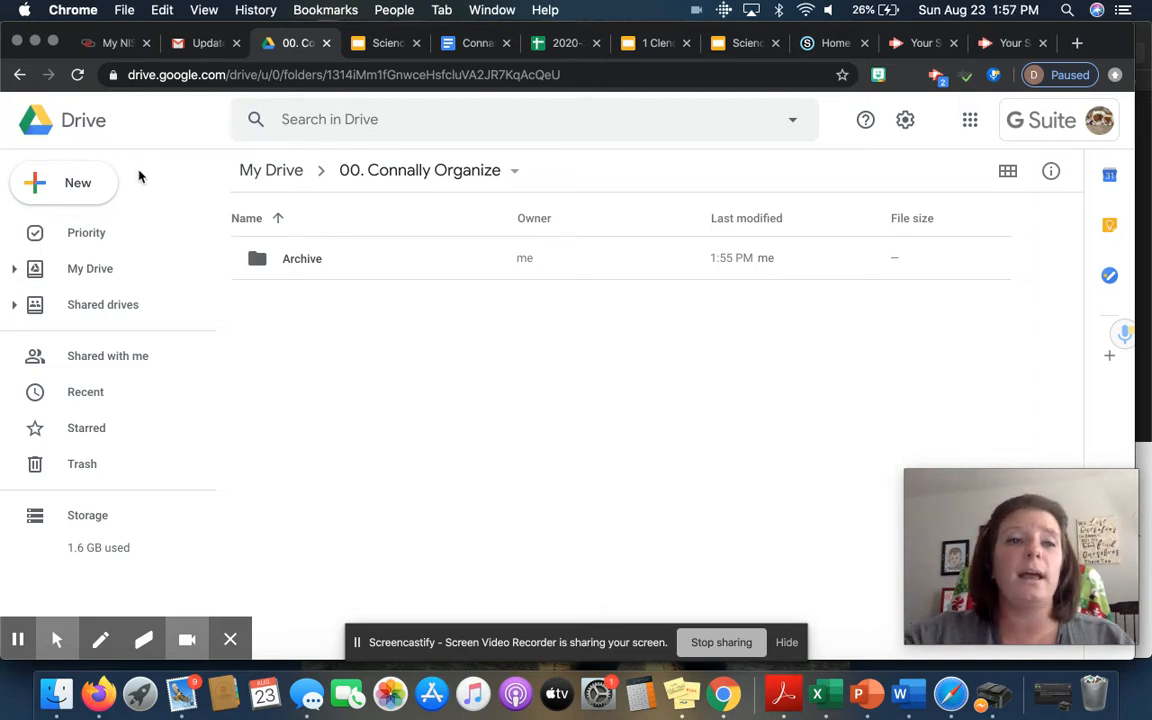
# Step: Create a folder named '6th Grade' next to Archive
pyautogui.click(77, 186)
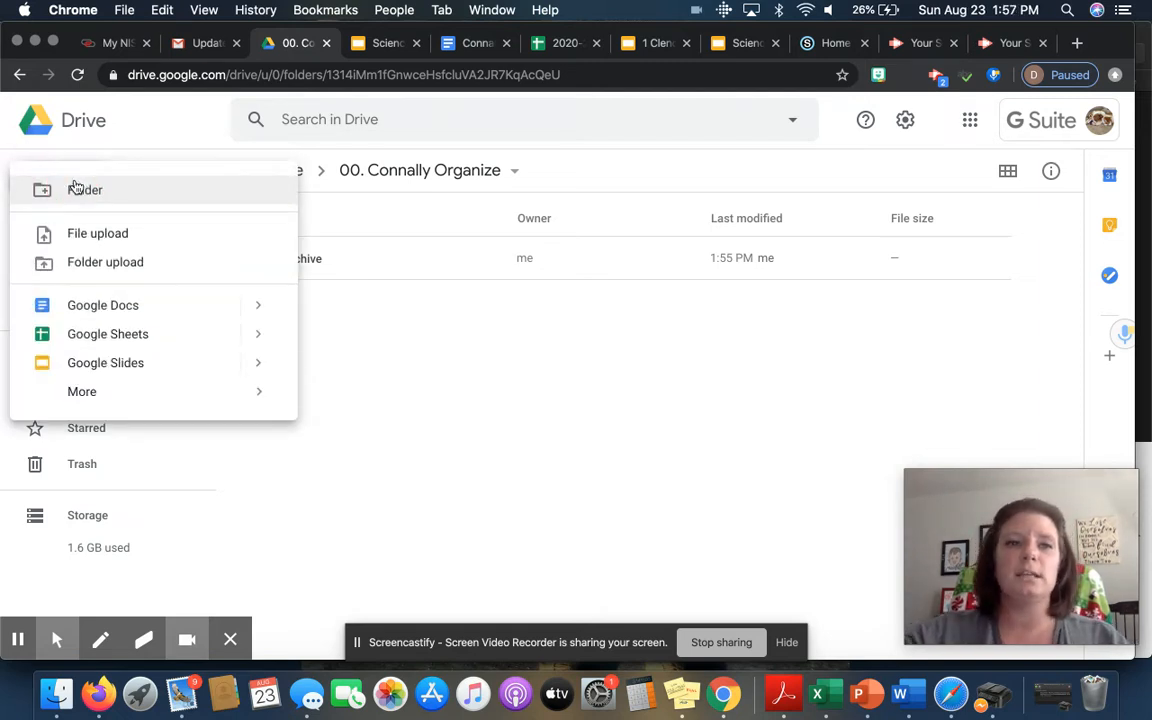
pyautogui.click(79, 188)
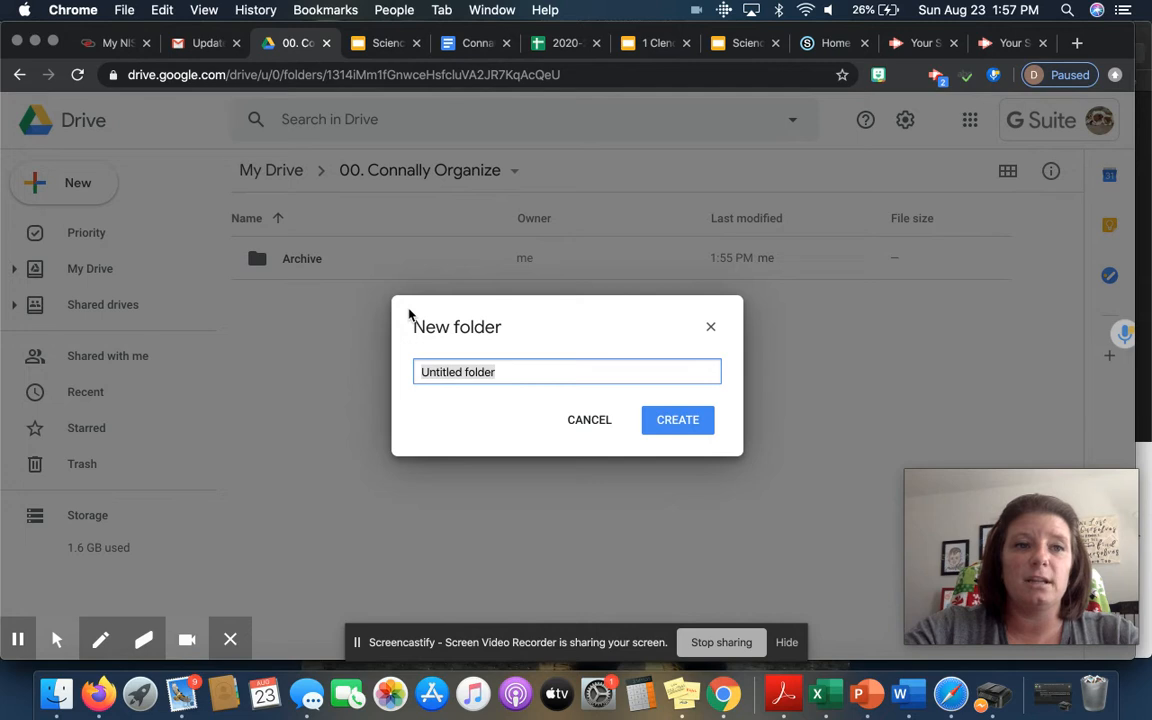
pyautogui.write('6t')
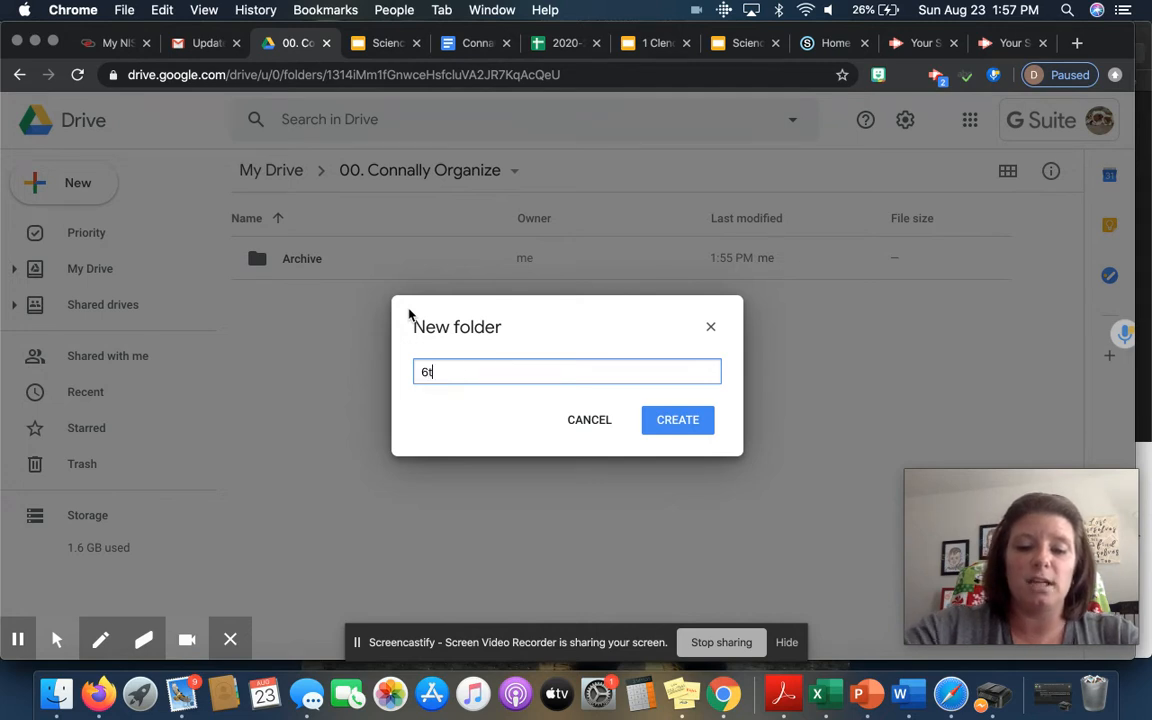
pyautogui.write('h Grade')
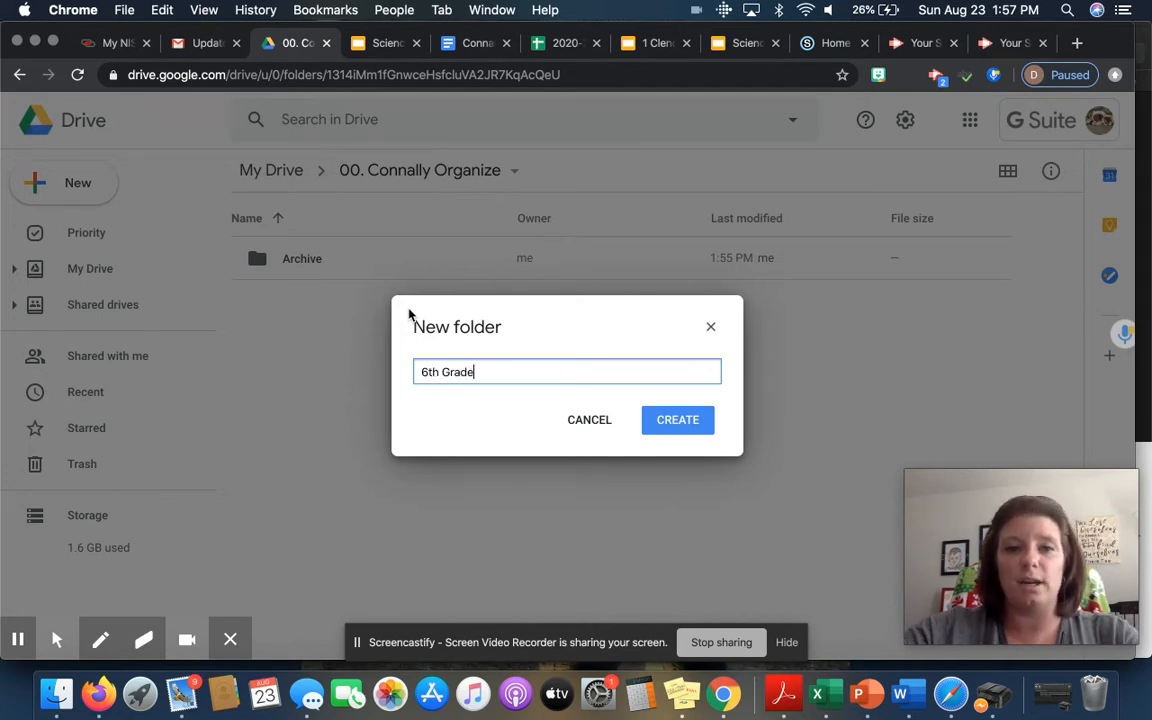
pyautogui.click(688, 420)
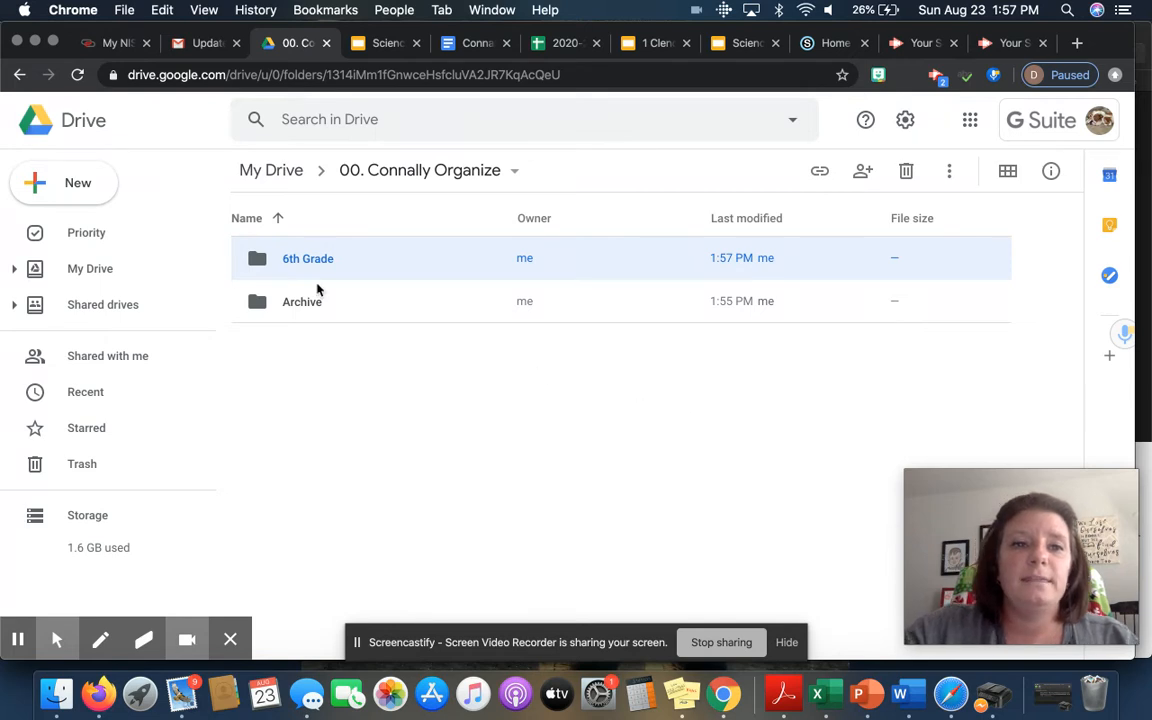
# Step: Open the 6th Grade folder and make a subfolder named '1. Math' inside it
pyautogui.doubleClick(261, 259)
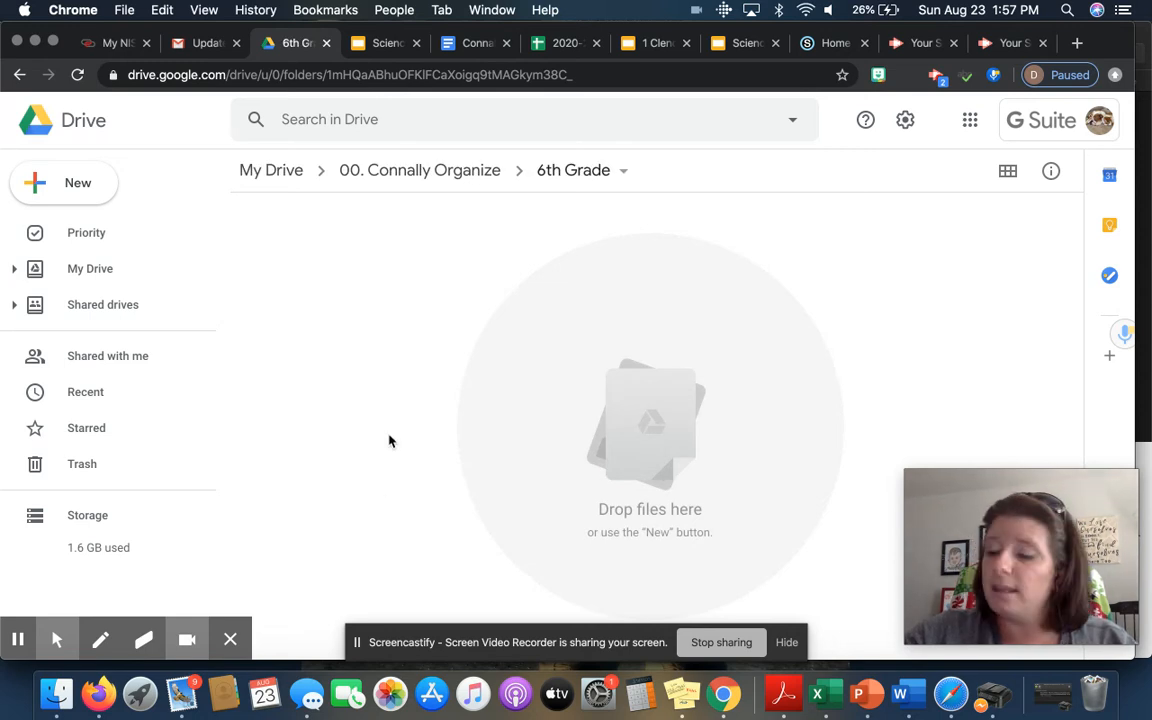
pyautogui.click(70, 185)
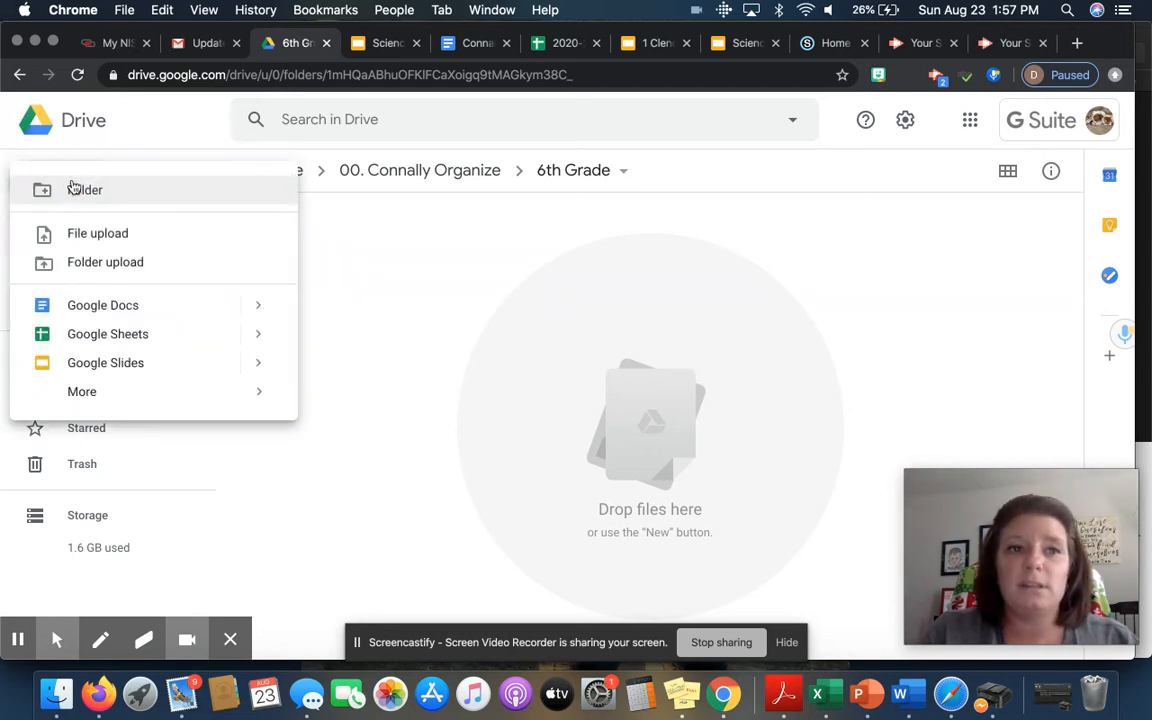
pyautogui.click(72, 187)
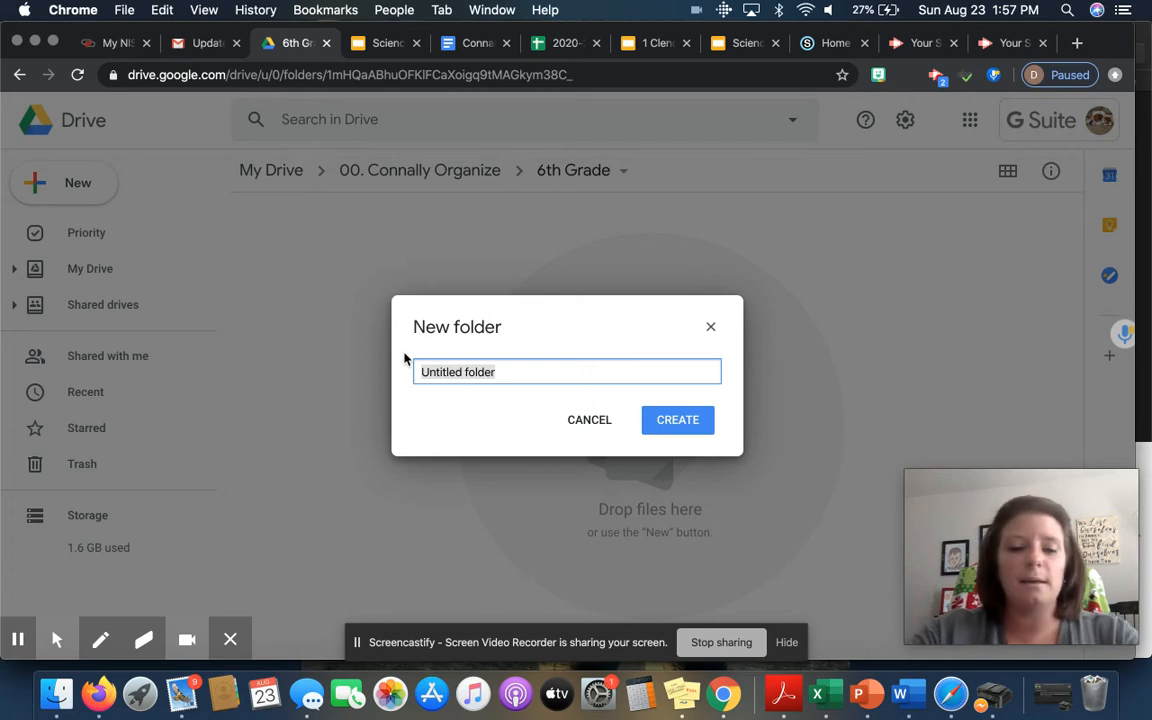
pyautogui.write('1')
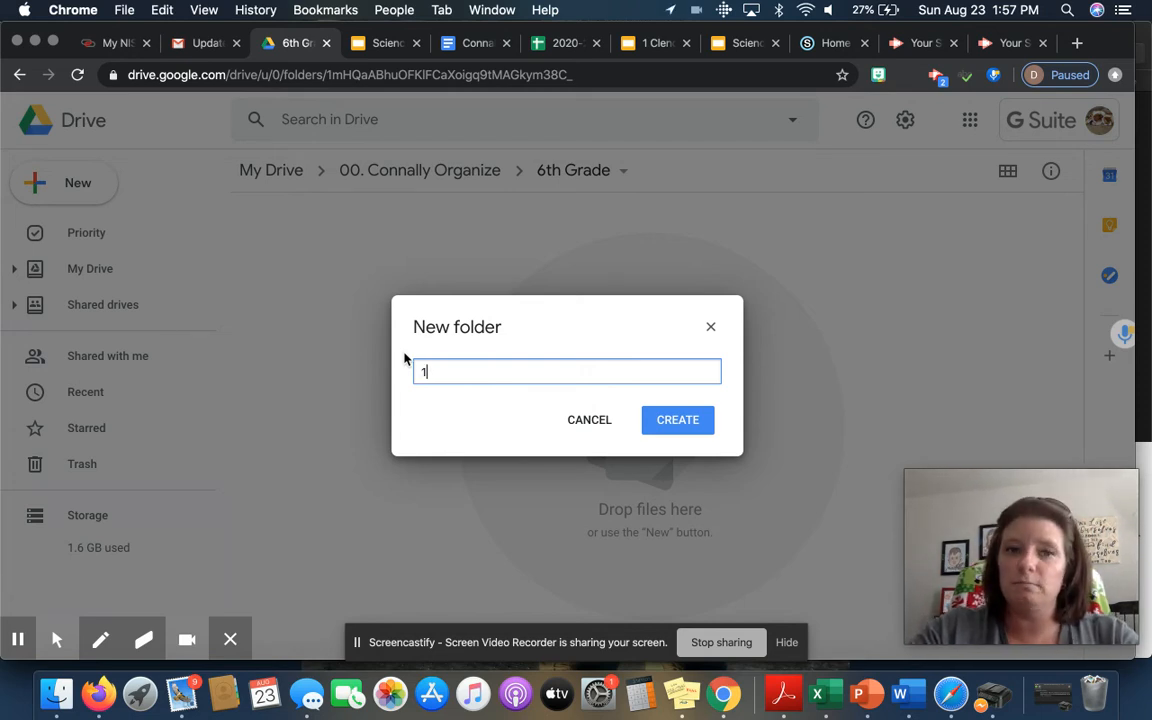
pyautogui.write('. Math')
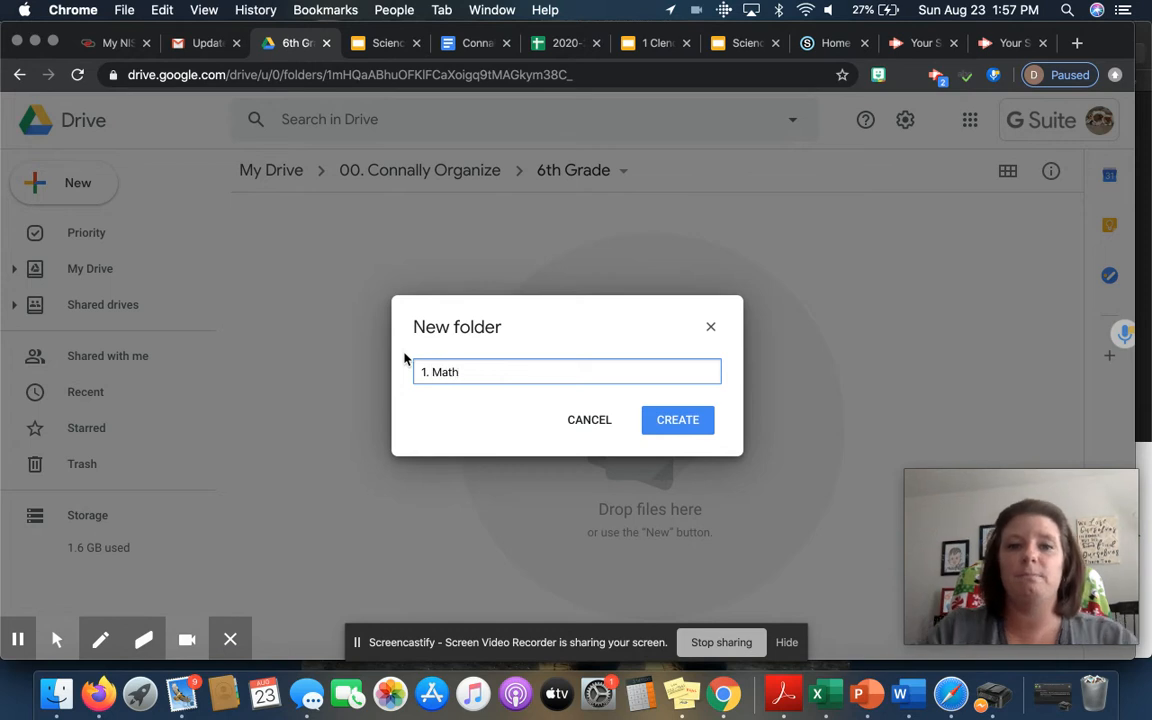
pyautogui.click(680, 420)
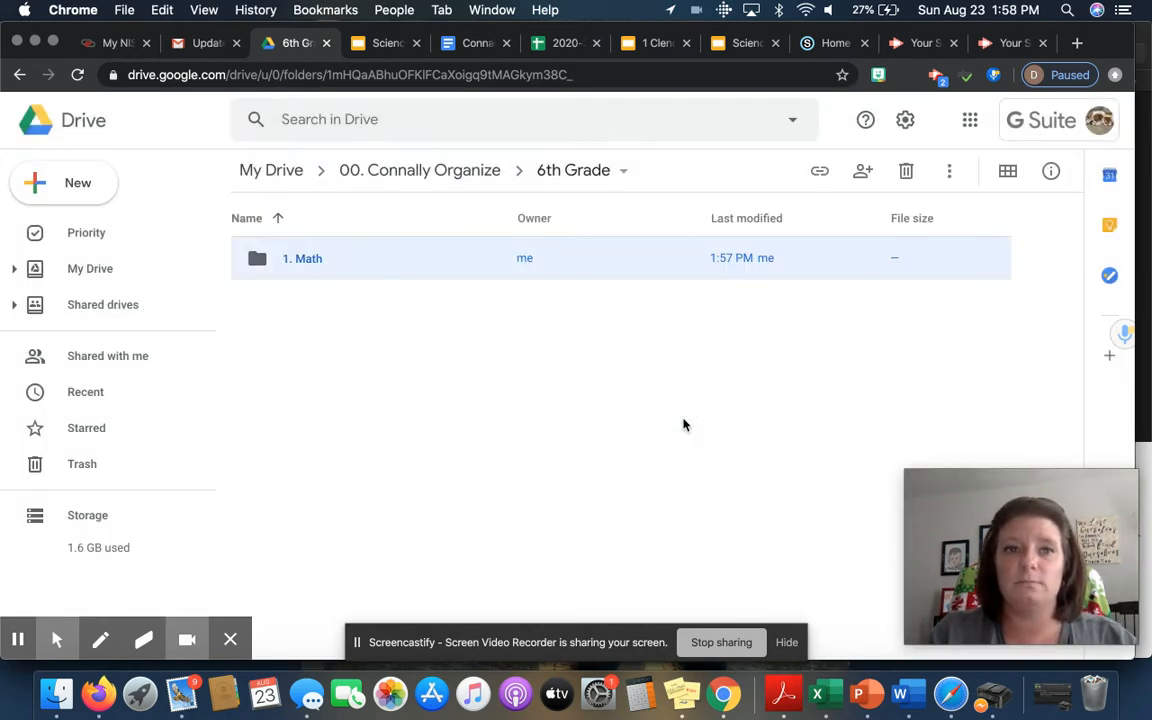
# Step: Create a subfolder named '2. PE' in 6th Grade
pyautogui.click(78, 185)
pyautogui.click(96, 188)
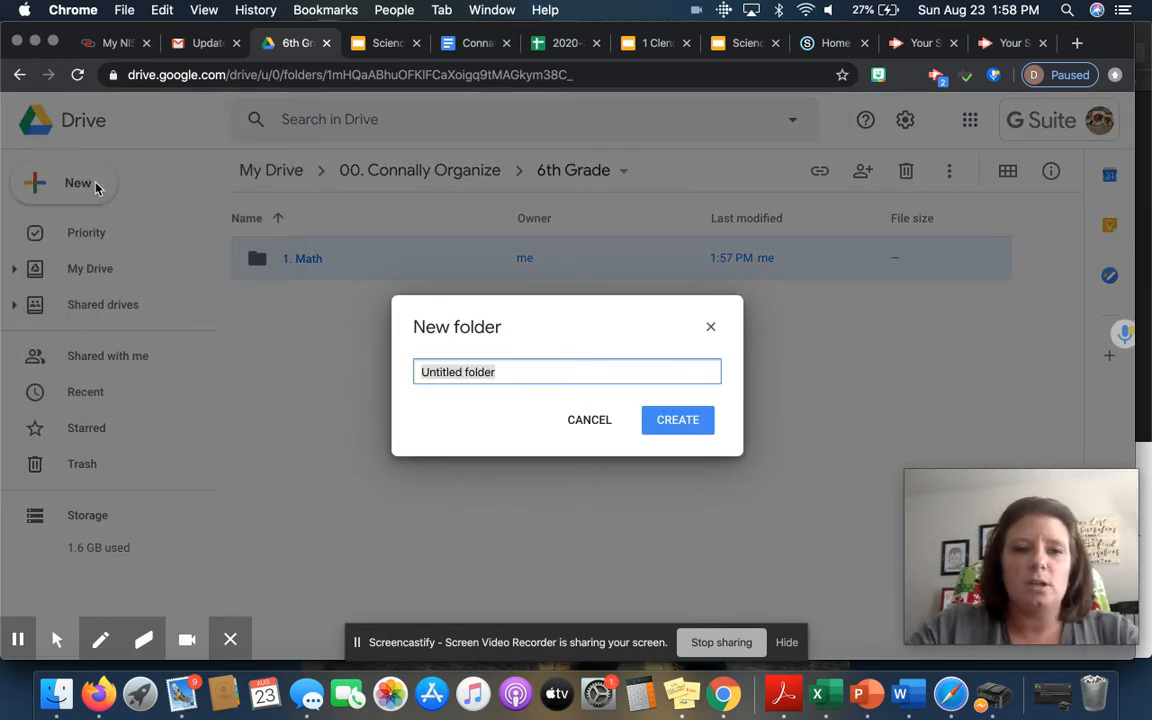
pyautogui.write('2. PE')
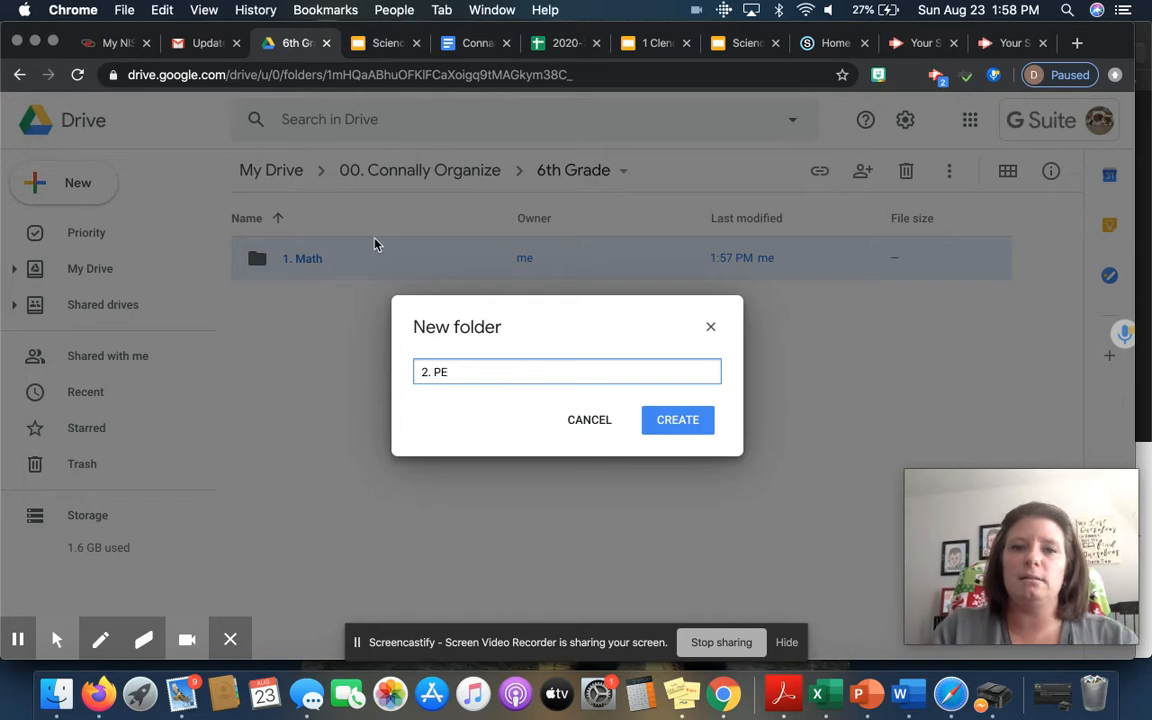
pyautogui.click(661, 425)
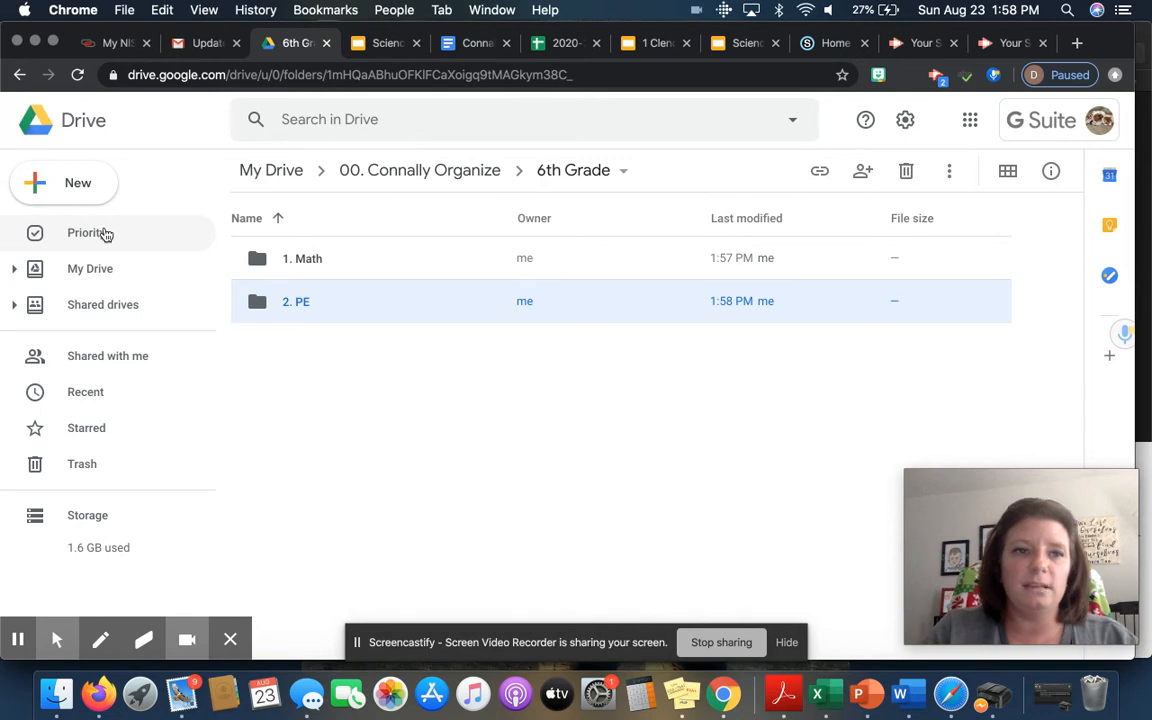
# Step: Create a subfolder named '3. - 4. ELA', adding the missing period after the 4
pyautogui.click(72, 189)
pyautogui.click(72, 189)
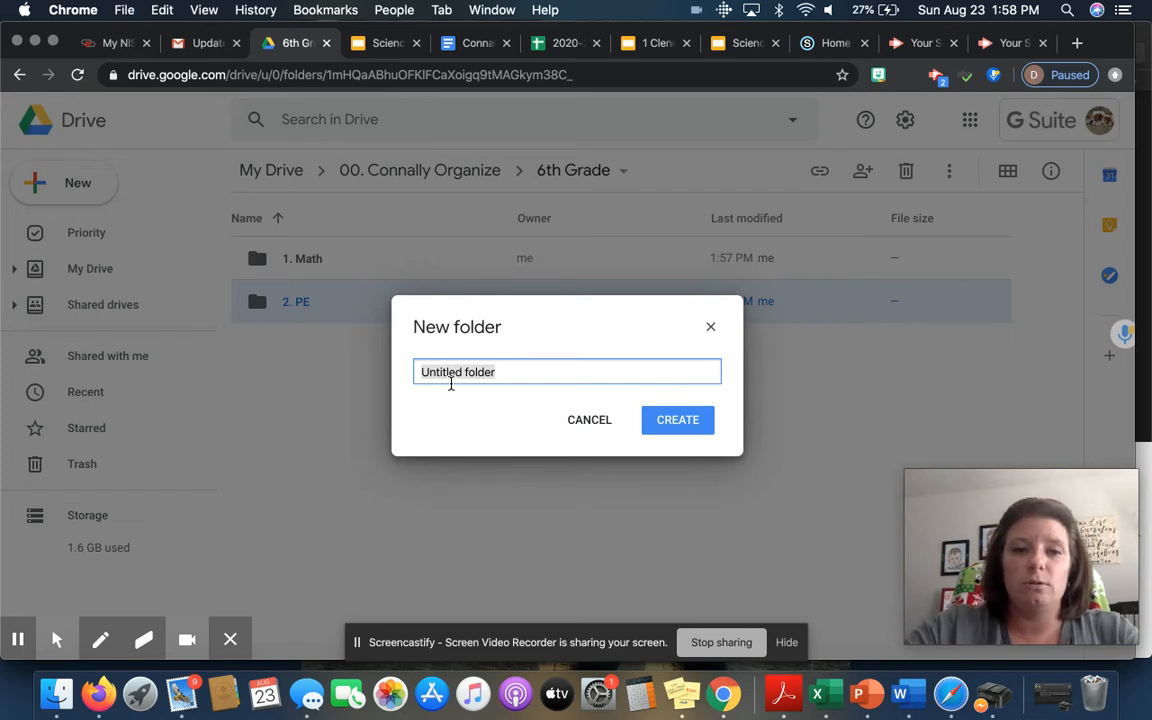
pyautogui.write('3. - 4')
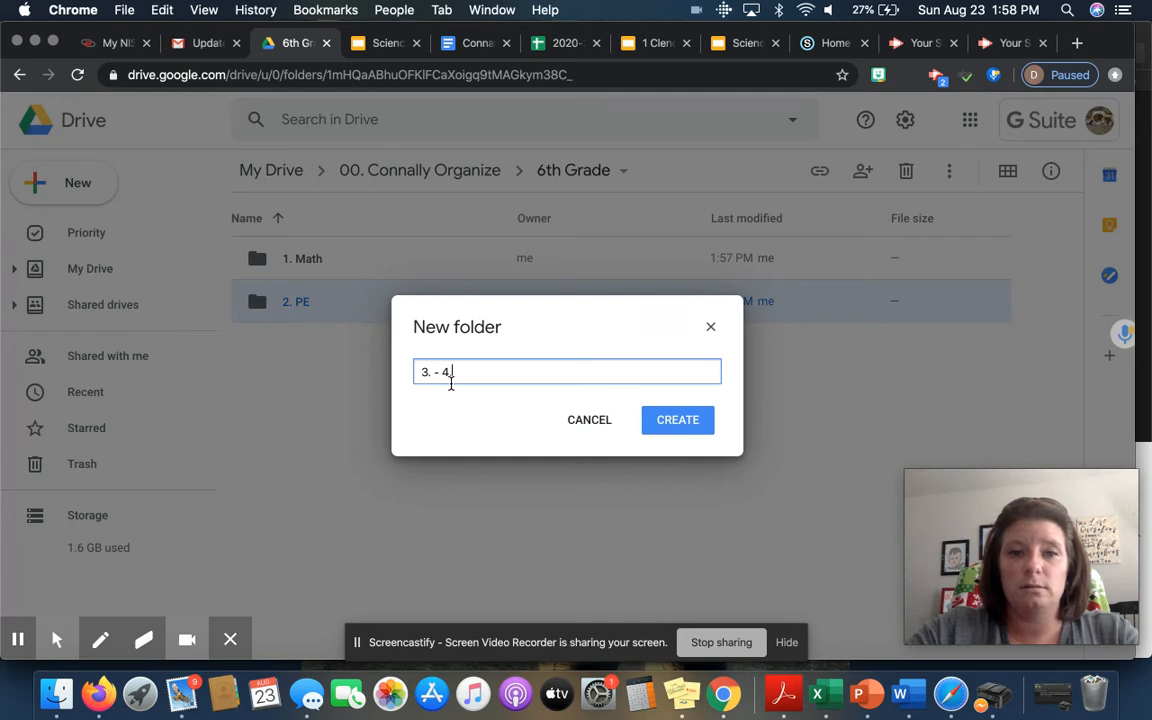
pyautogui.write(' ELA')
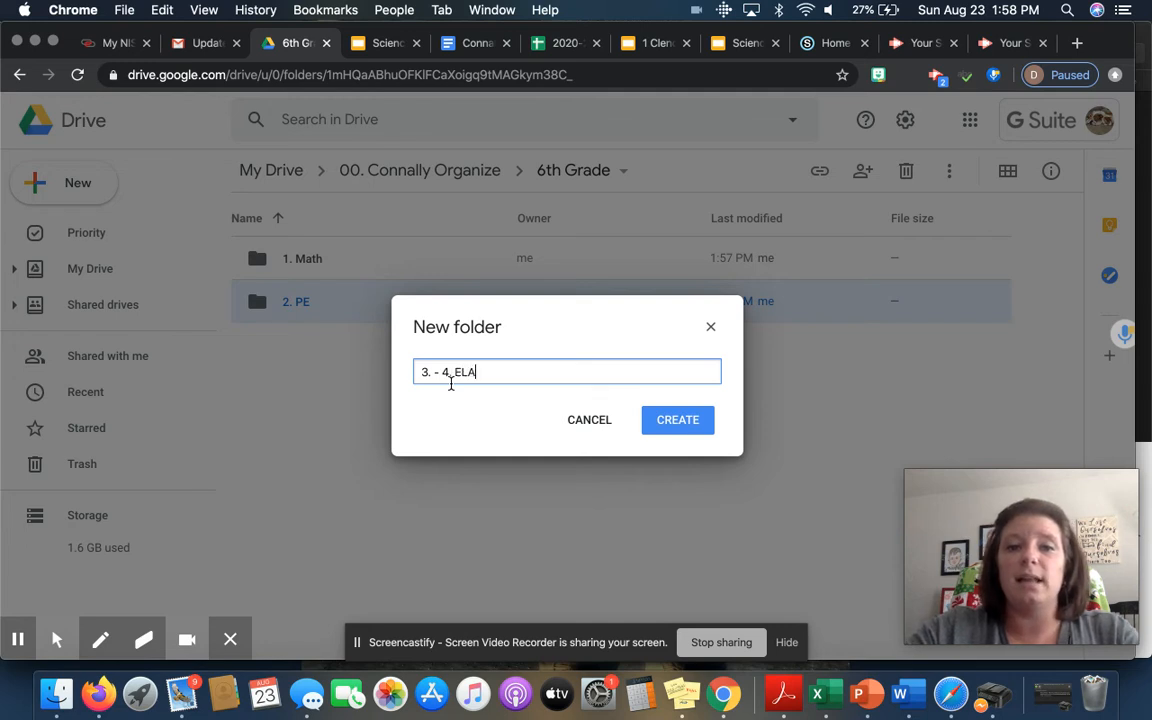
pyautogui.click(450, 378)
pyautogui.write('.')
pyautogui.click(666, 430)
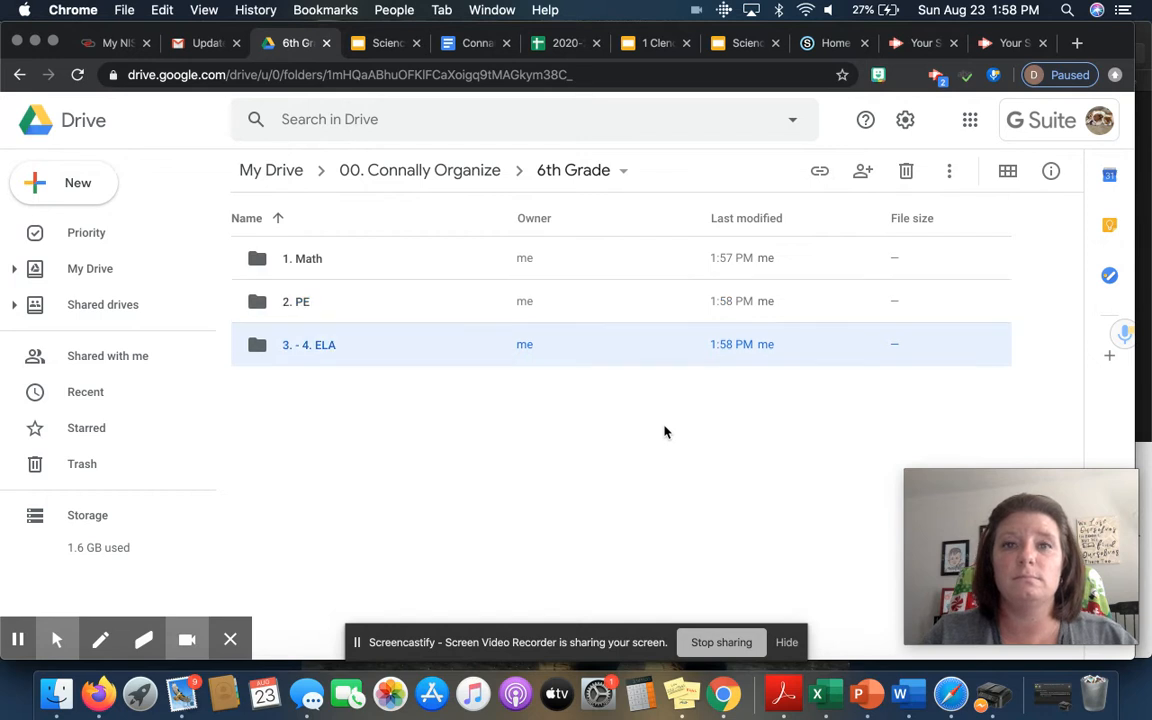
pyautogui.click(88, 184)
# Step: Create a subfolder named '5. Science' in 6th Grade
pyautogui.click(188, 195)
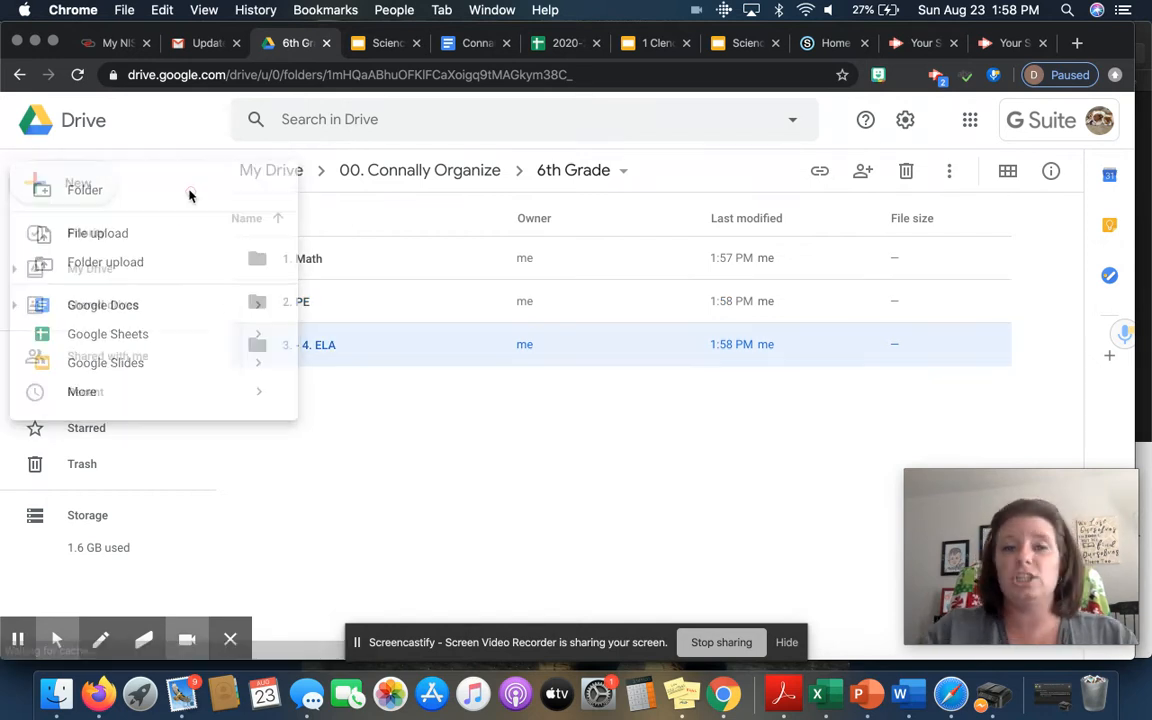
pyautogui.write('5')
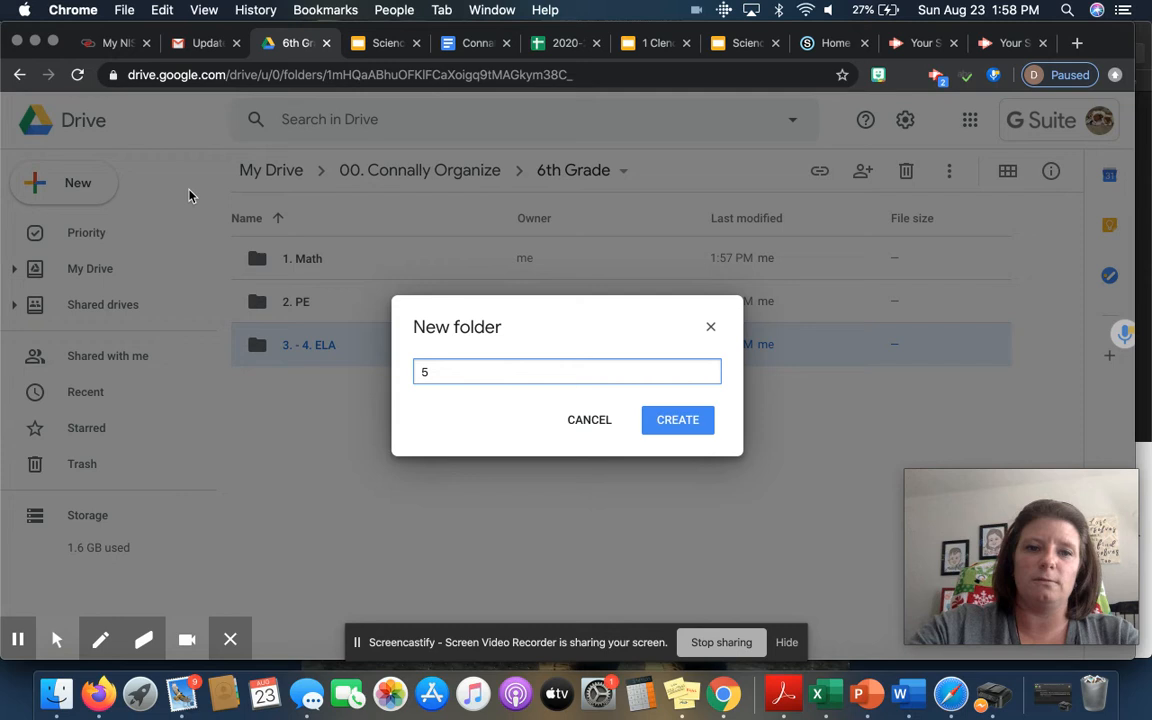
pyautogui.write('. Science')
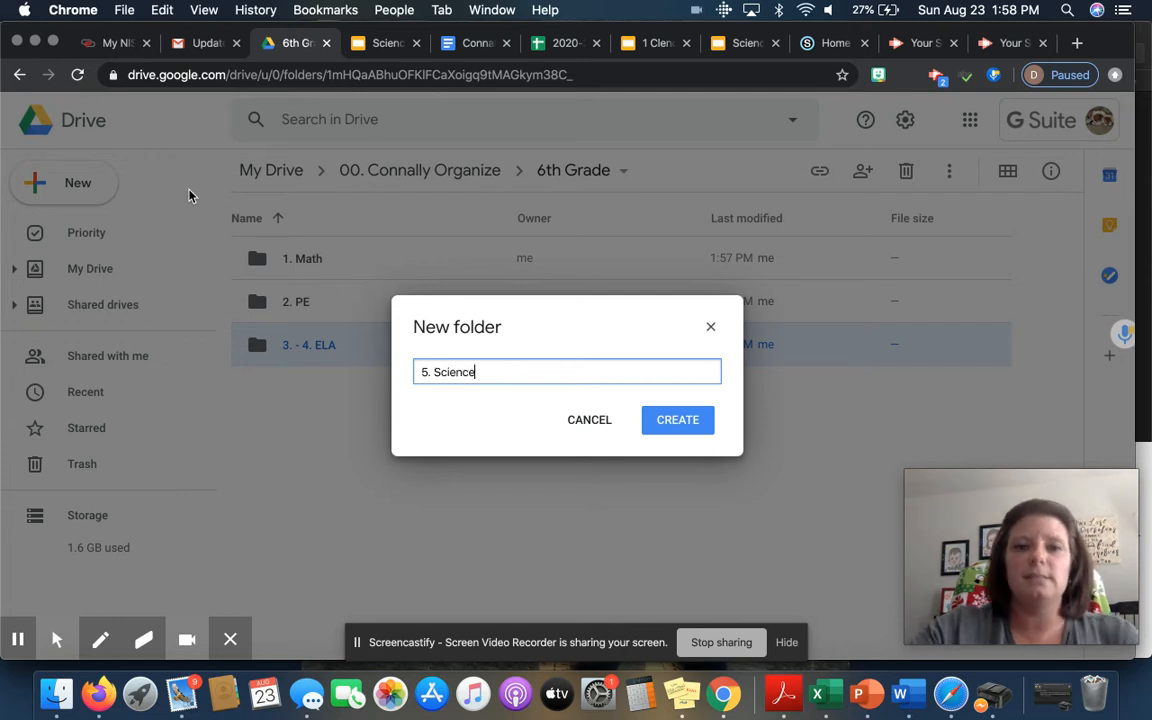
pyautogui.click(664, 420)
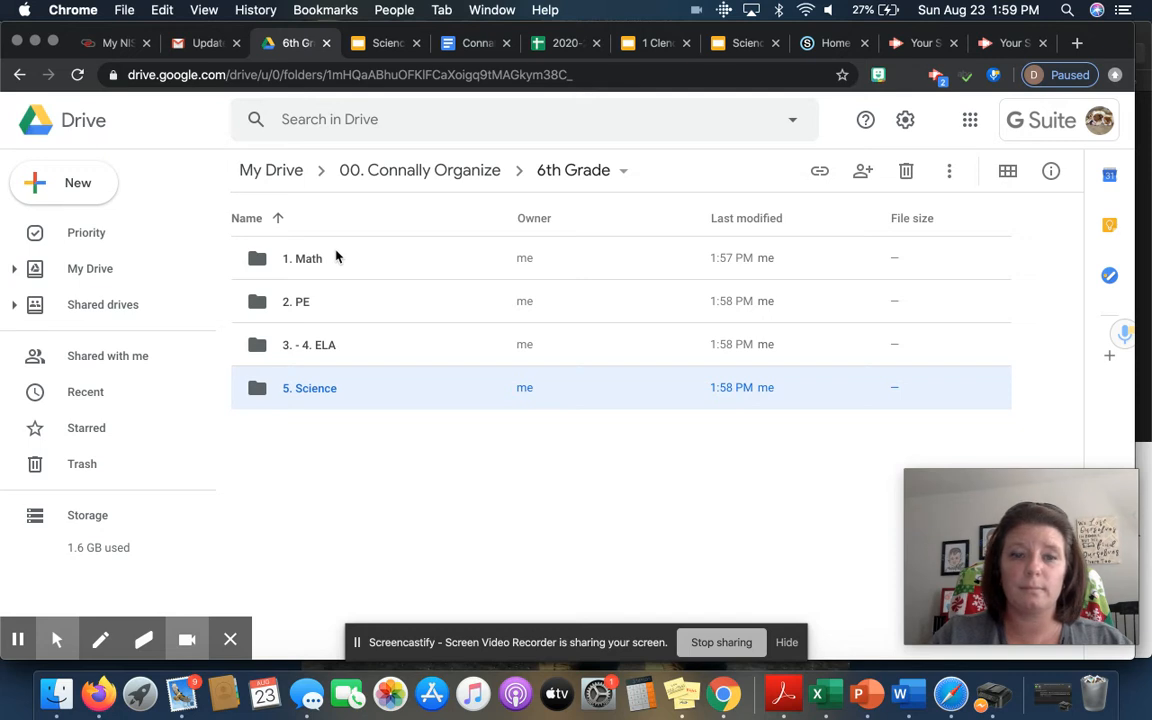
# Step: Create a subfolder named '6. Social Studies', then switch to the organizing slide deck
pyautogui.click(32, 181)
pyautogui.click(143, 196)
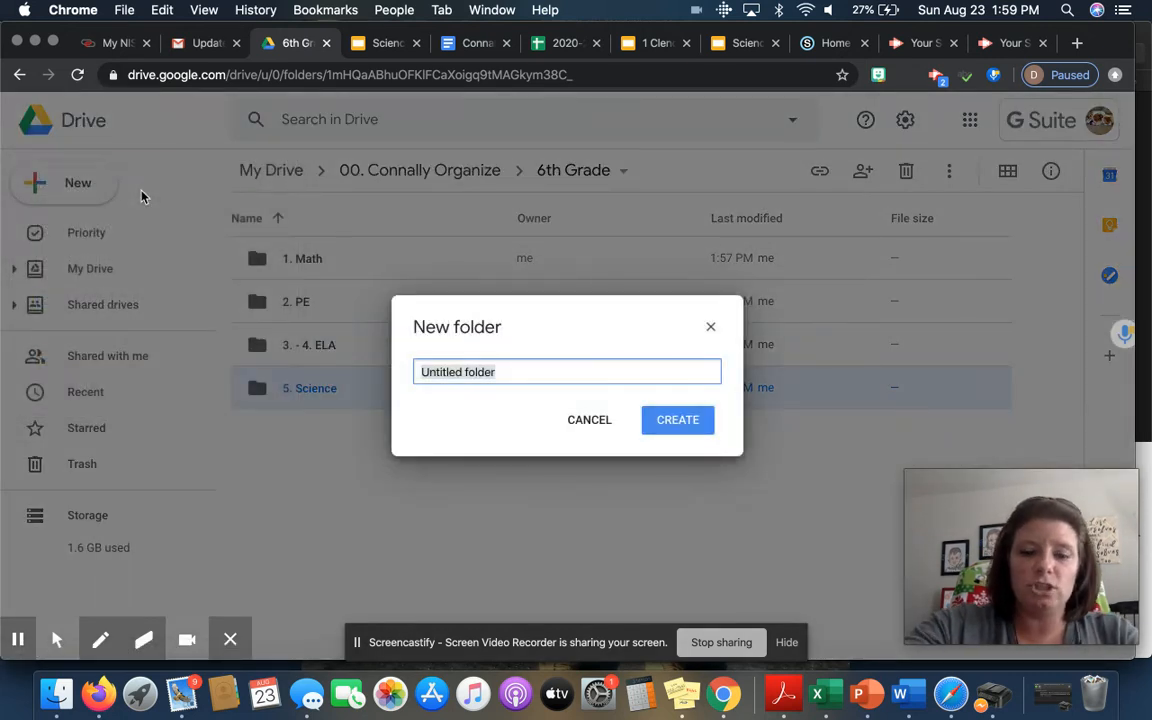
pyautogui.write('6. SS')
pyautogui.press('BackSpace')
pyautogui.write('ocial Studies')
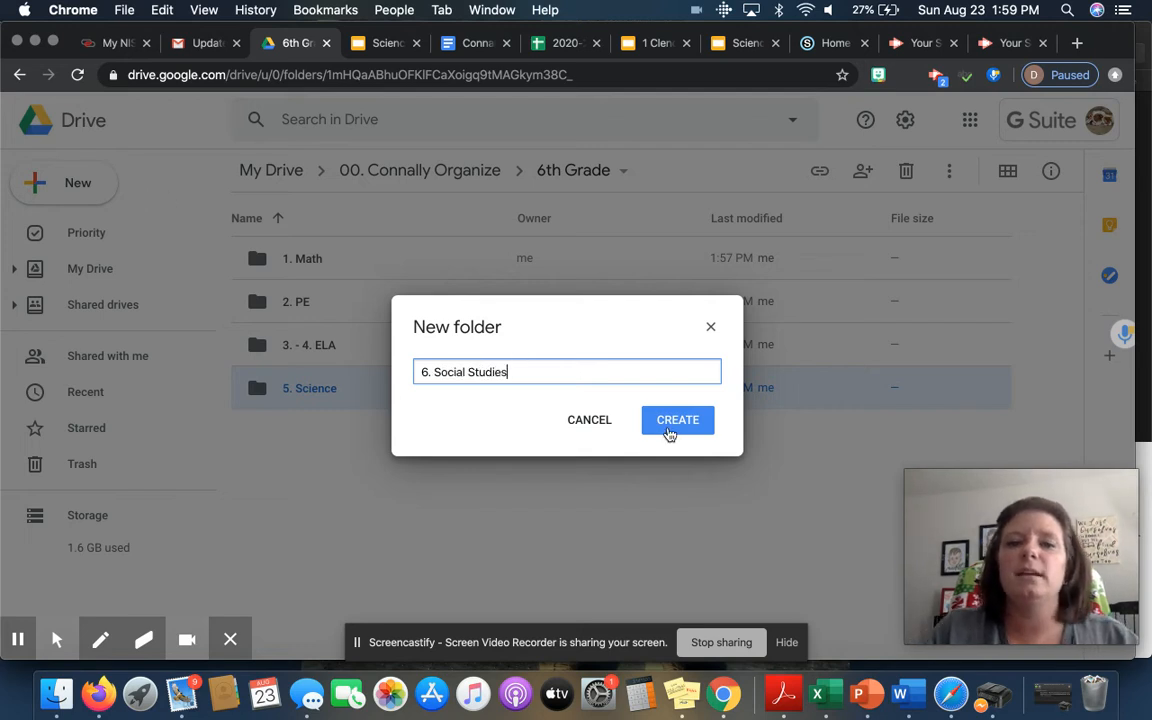
pyautogui.click(669, 433)
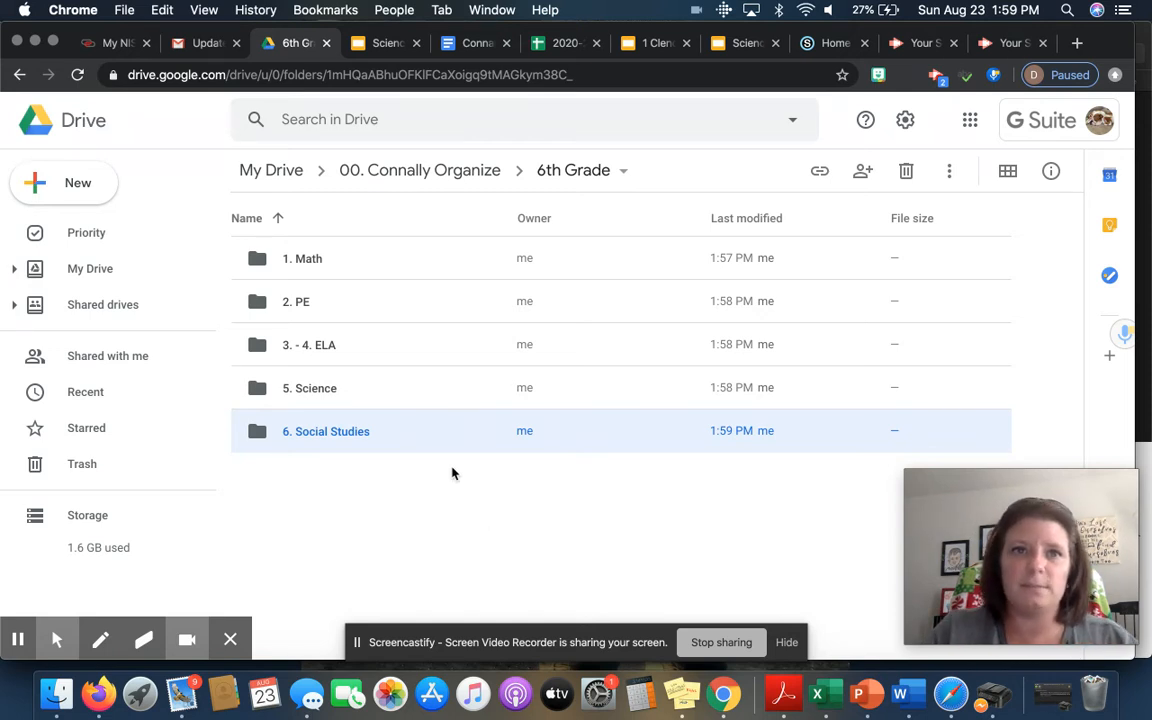
pyautogui.click(378, 42)
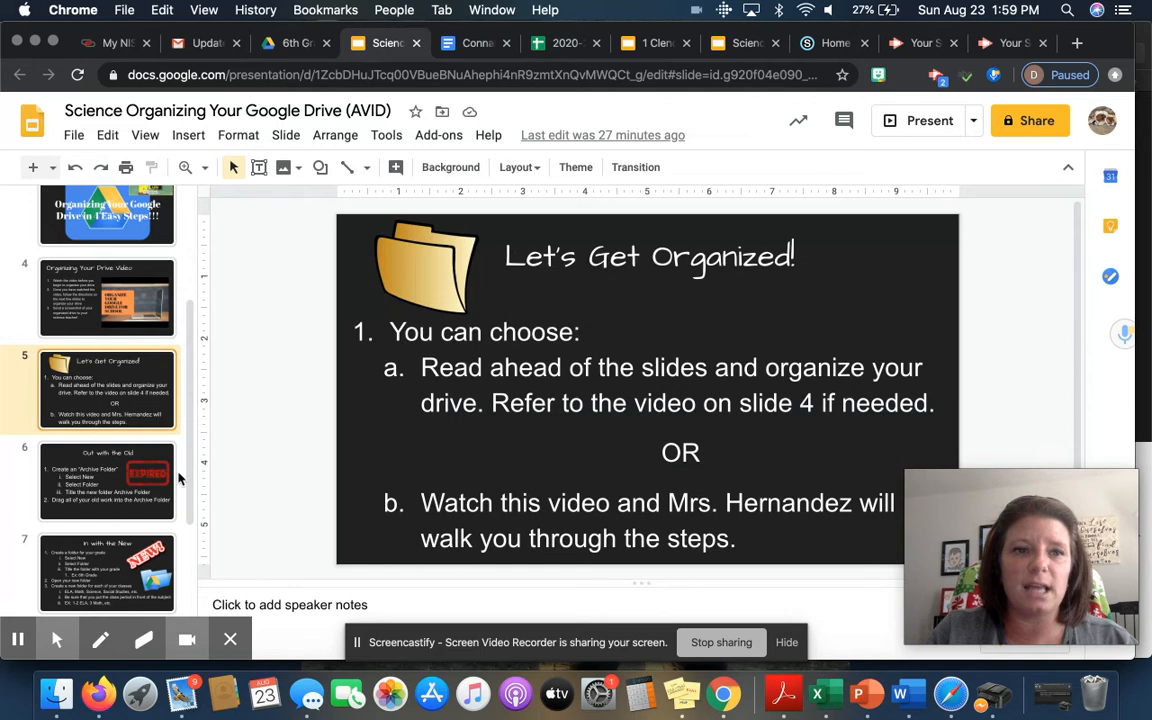
# Step: View slide 8, 'Make it Pretty', then return to the 6th Grade folder in Drive
pyautogui.scroll(-4, 110, 520)
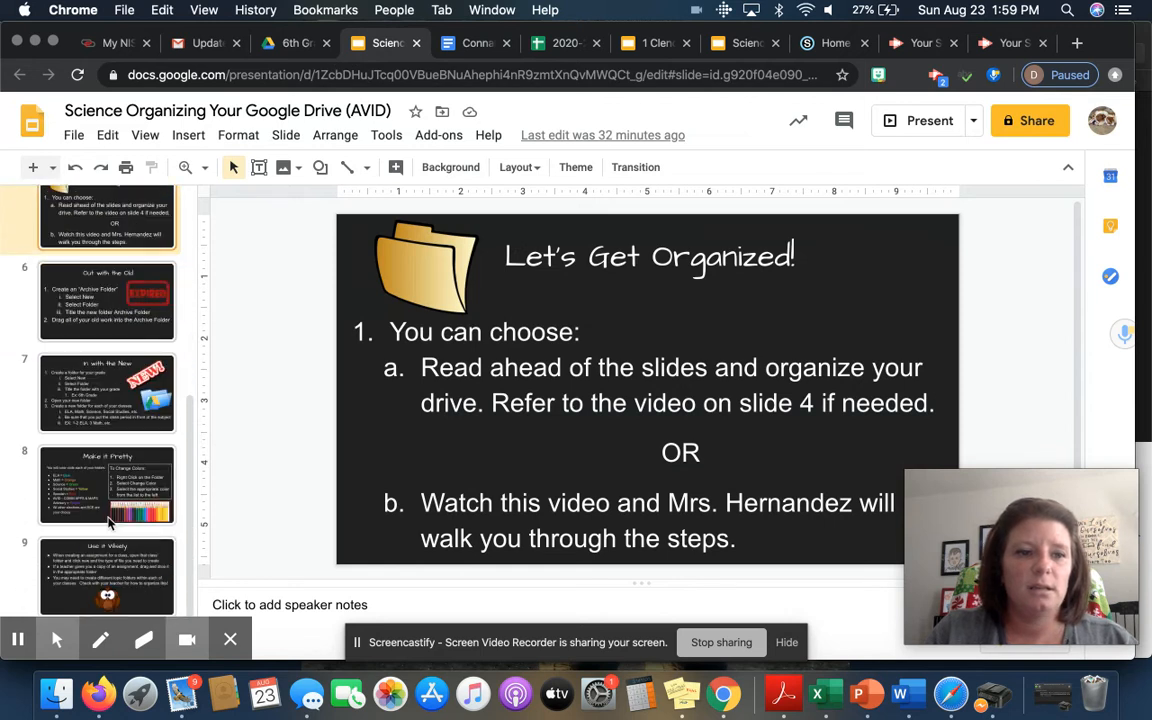
pyautogui.click(70, 478)
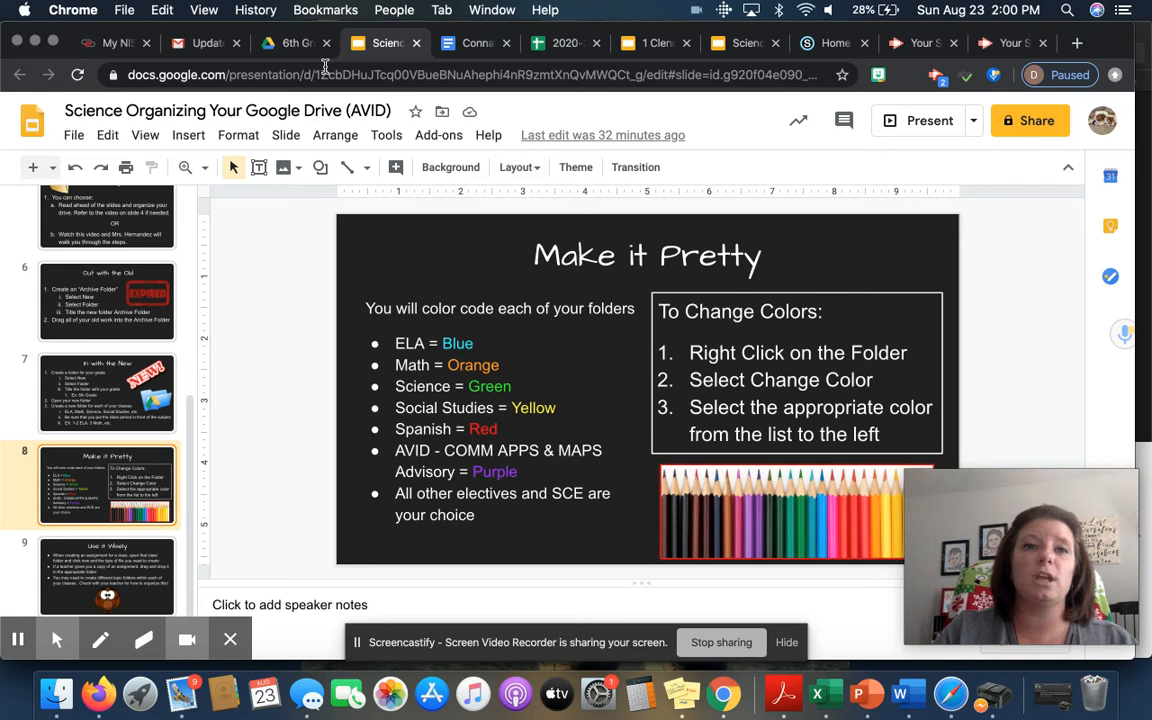
pyautogui.click(285, 43)
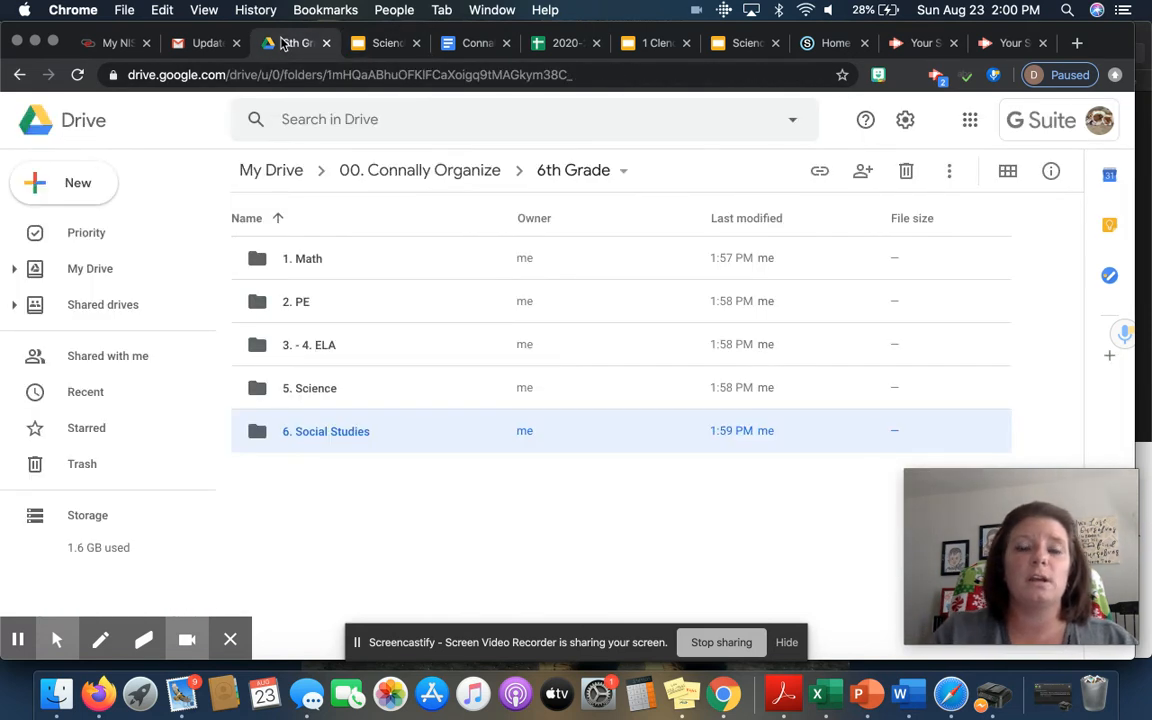
# Step: Colour the 1. Math folder orange
pyautogui.click(261, 263)
pyautogui.rightClick(260, 262)
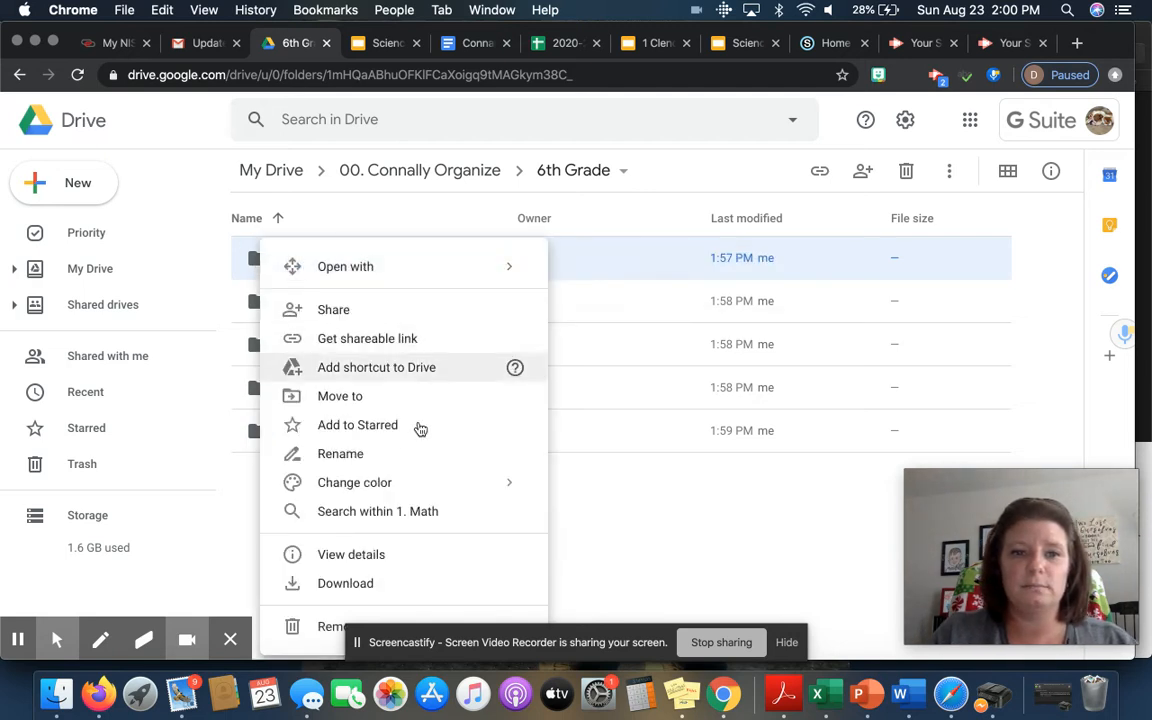
pyautogui.moveTo(418, 485)
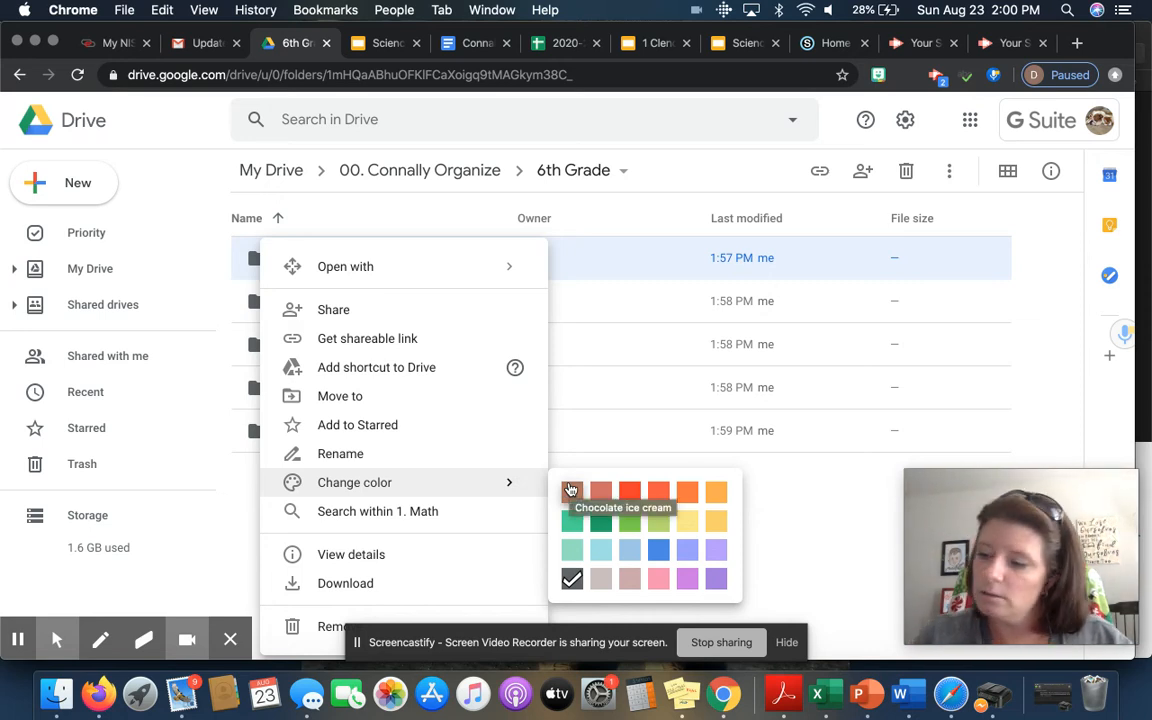
pyautogui.click(370, 44)
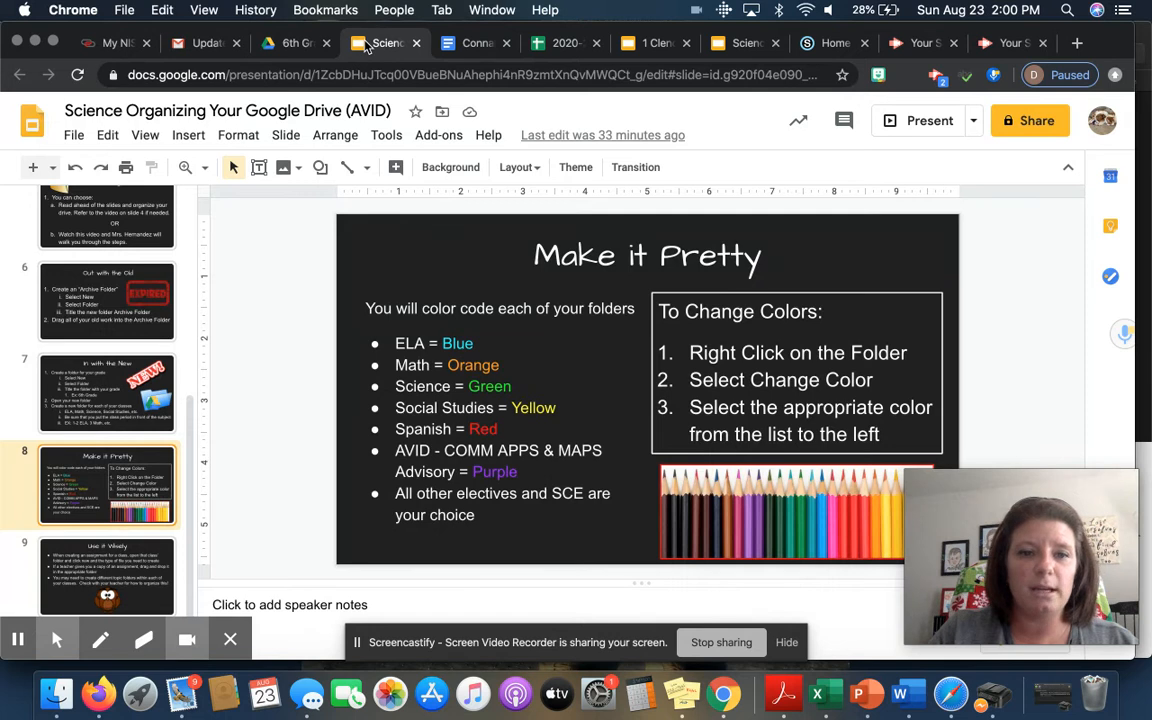
pyautogui.click(296, 43)
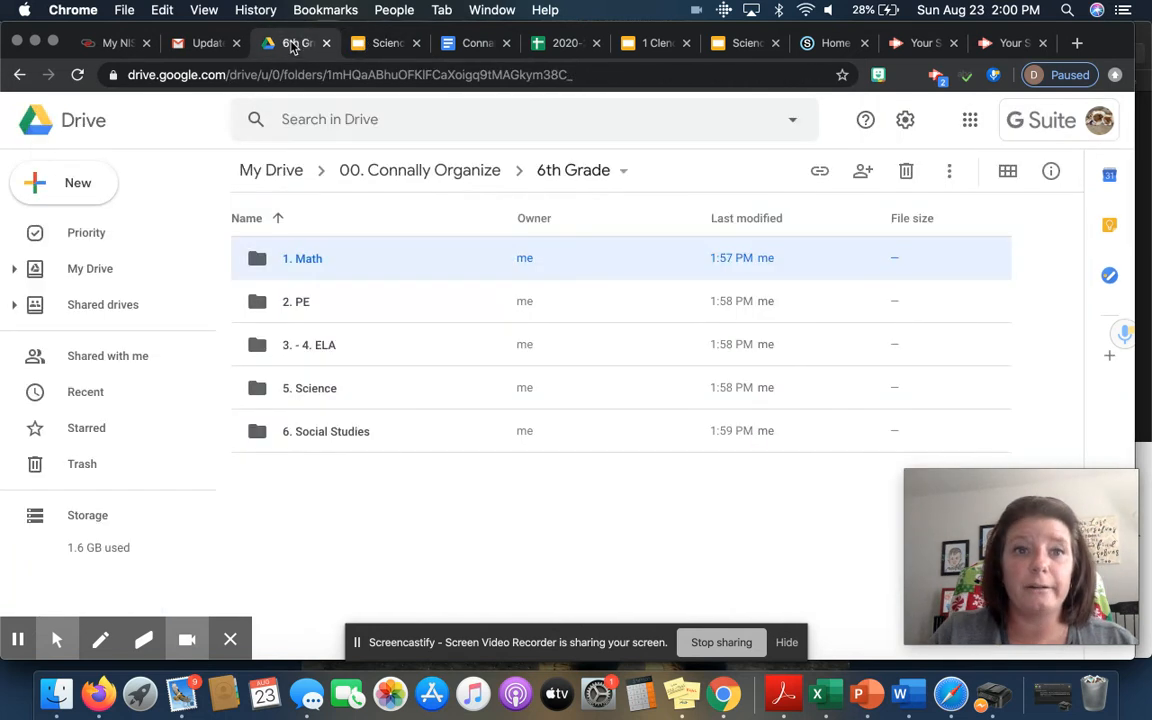
pyautogui.rightClick(256, 262)
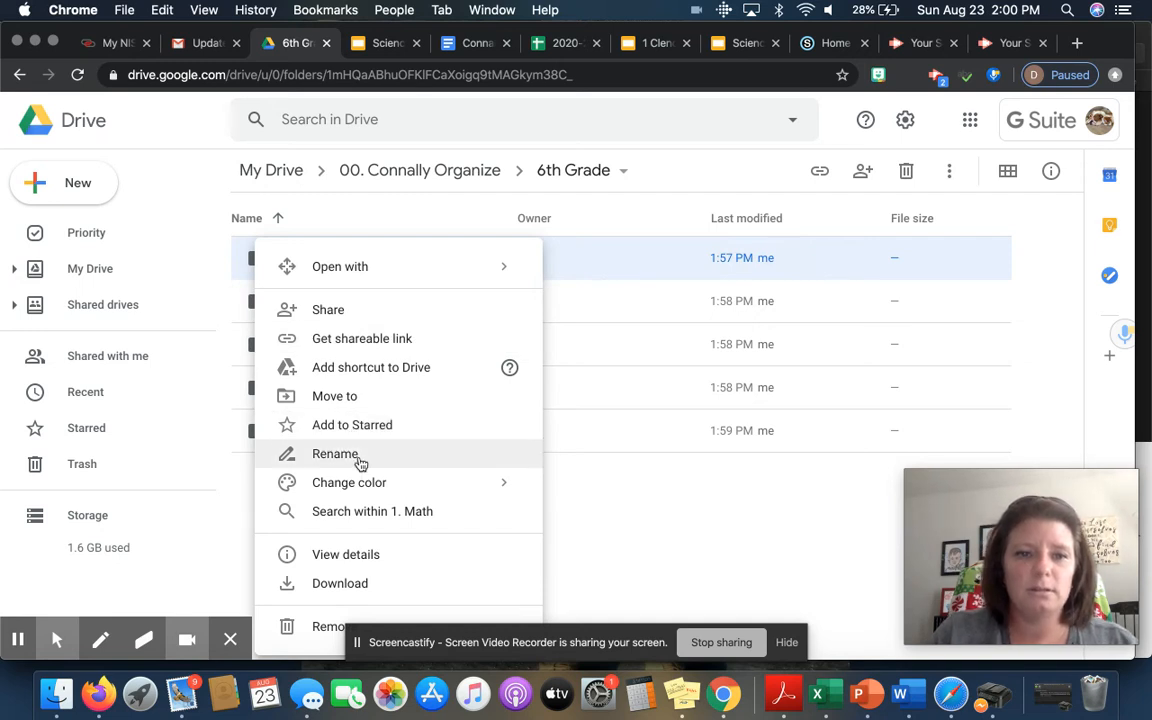
pyautogui.moveTo(362, 486)
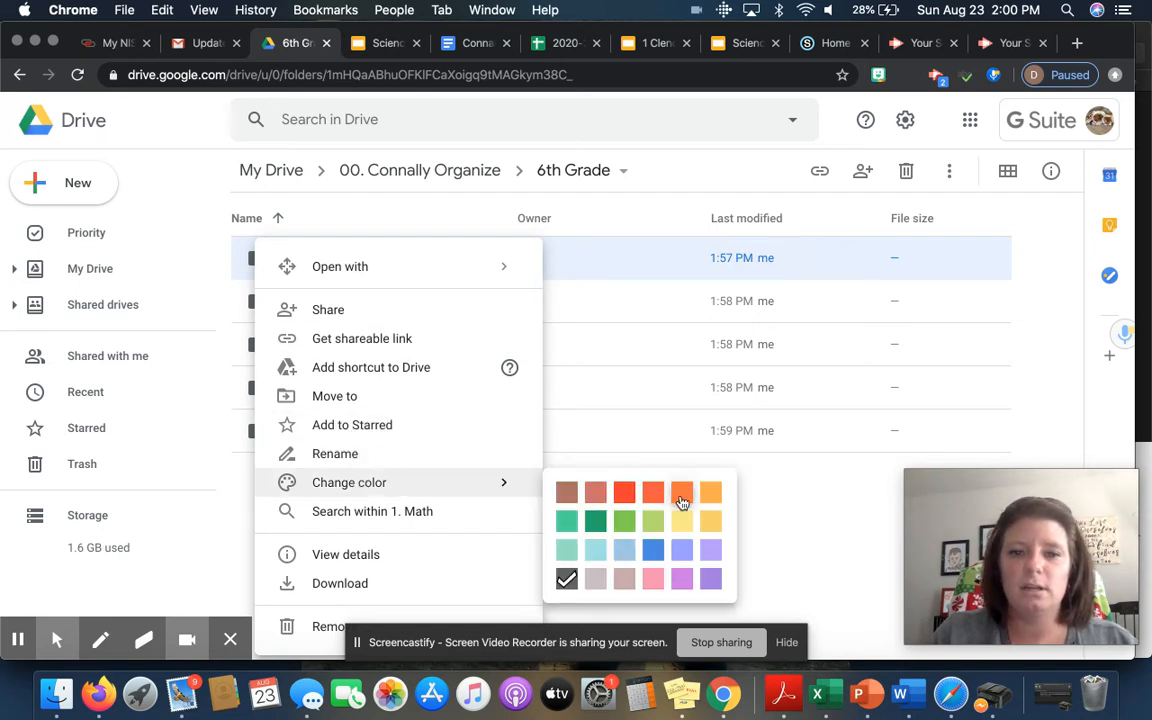
pyautogui.click(681, 494)
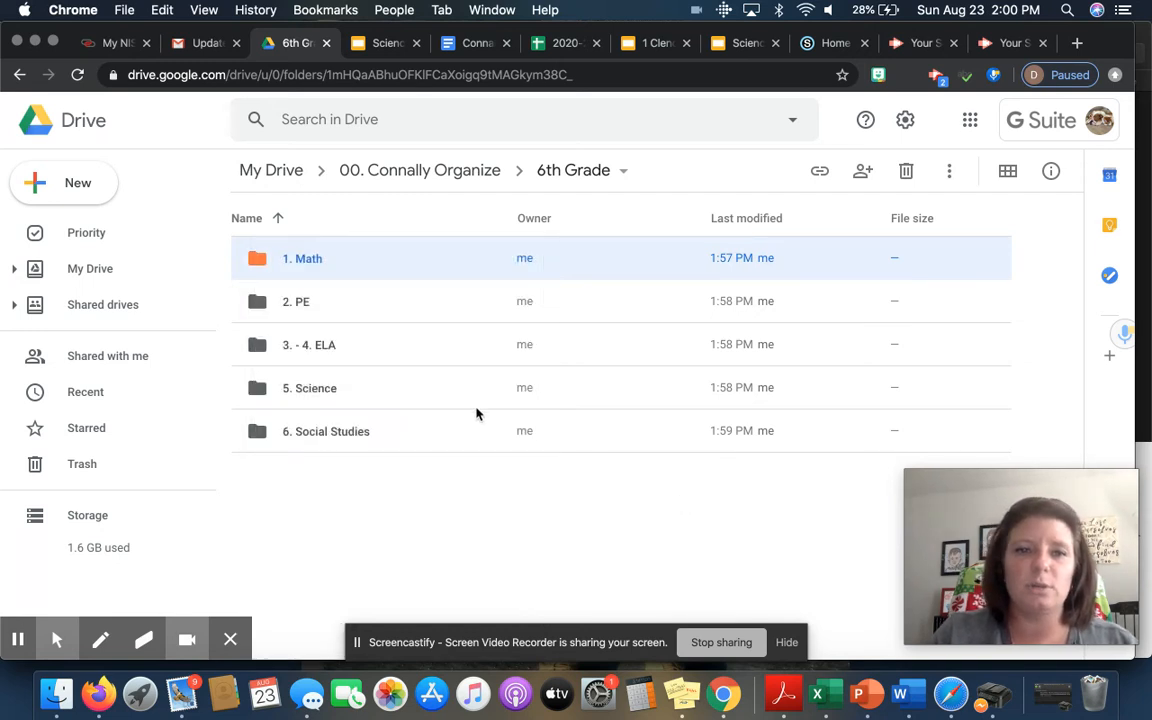
# Step: Colour the 3. - 4. ELA folder blue
pyautogui.rightClick(259, 347)
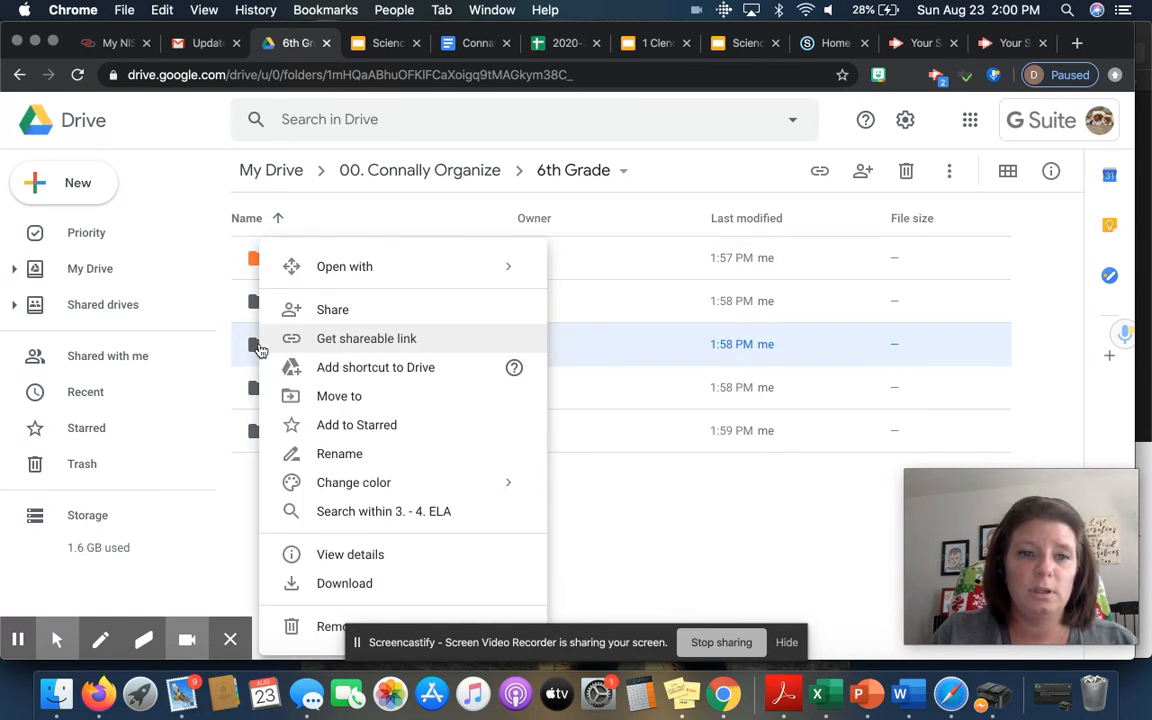
pyautogui.moveTo(376, 496)
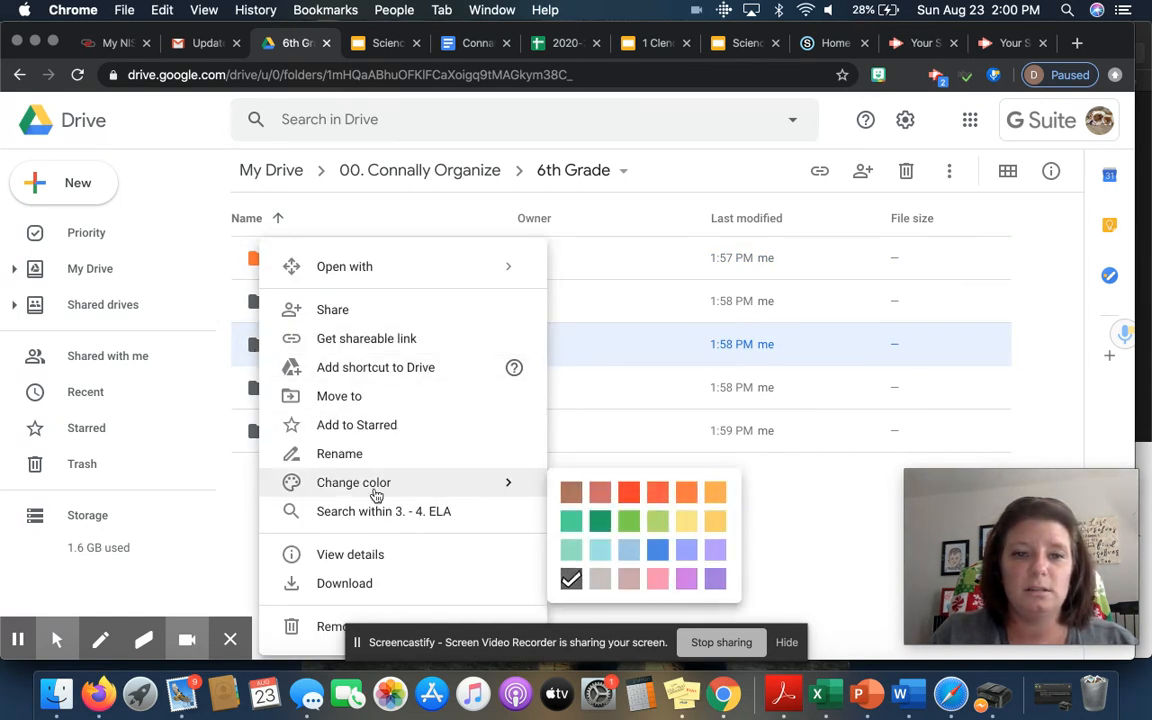
pyautogui.click(305, 495)
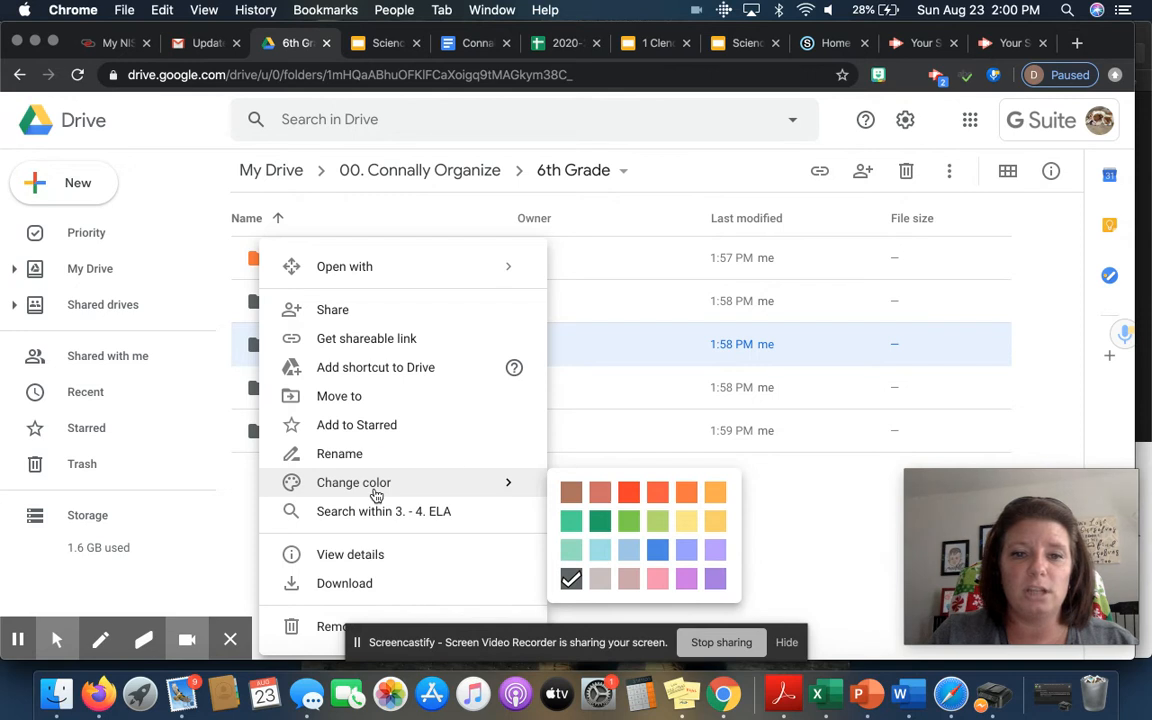
pyautogui.click(658, 552)
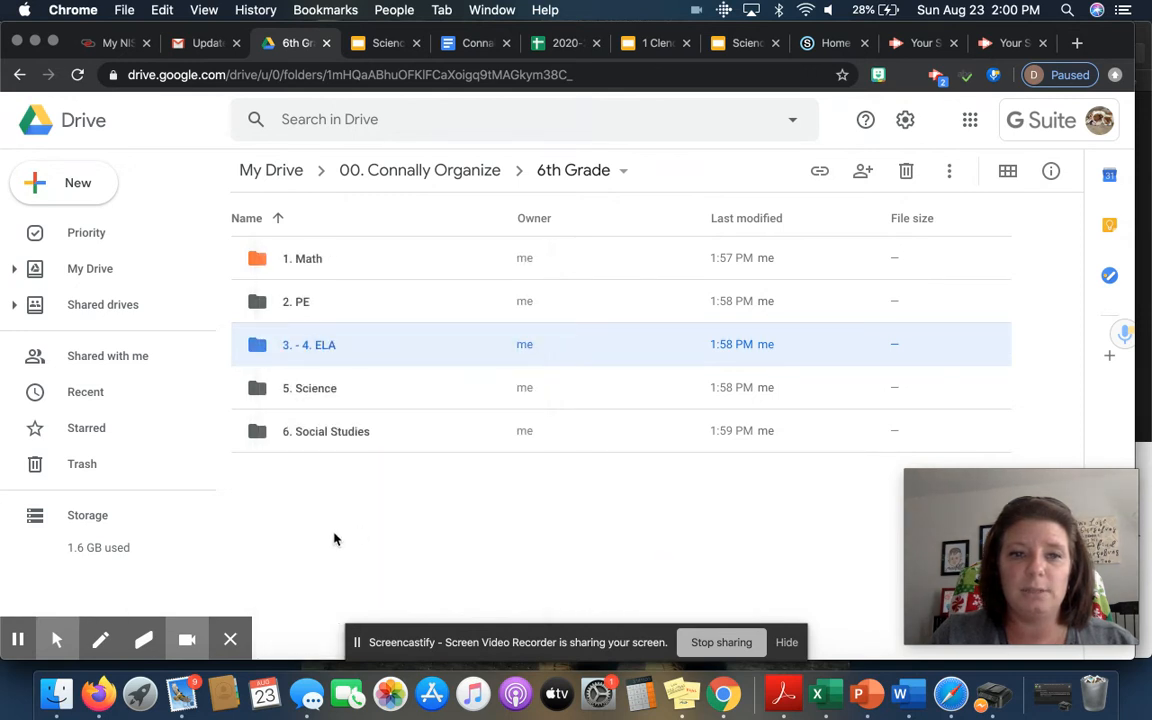
pyautogui.click(355, 44)
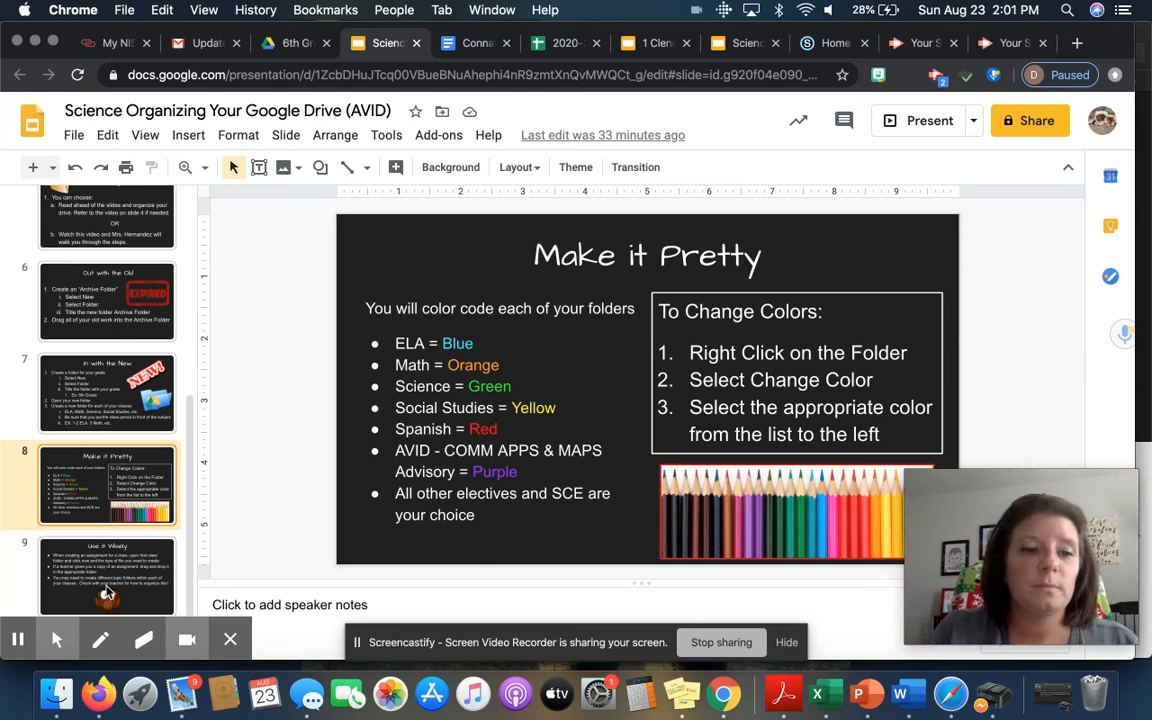
# Step: View slide 9, 'Use it Wisely', then go back to the 6th Grade folder in Drive
pyautogui.click(112, 577)
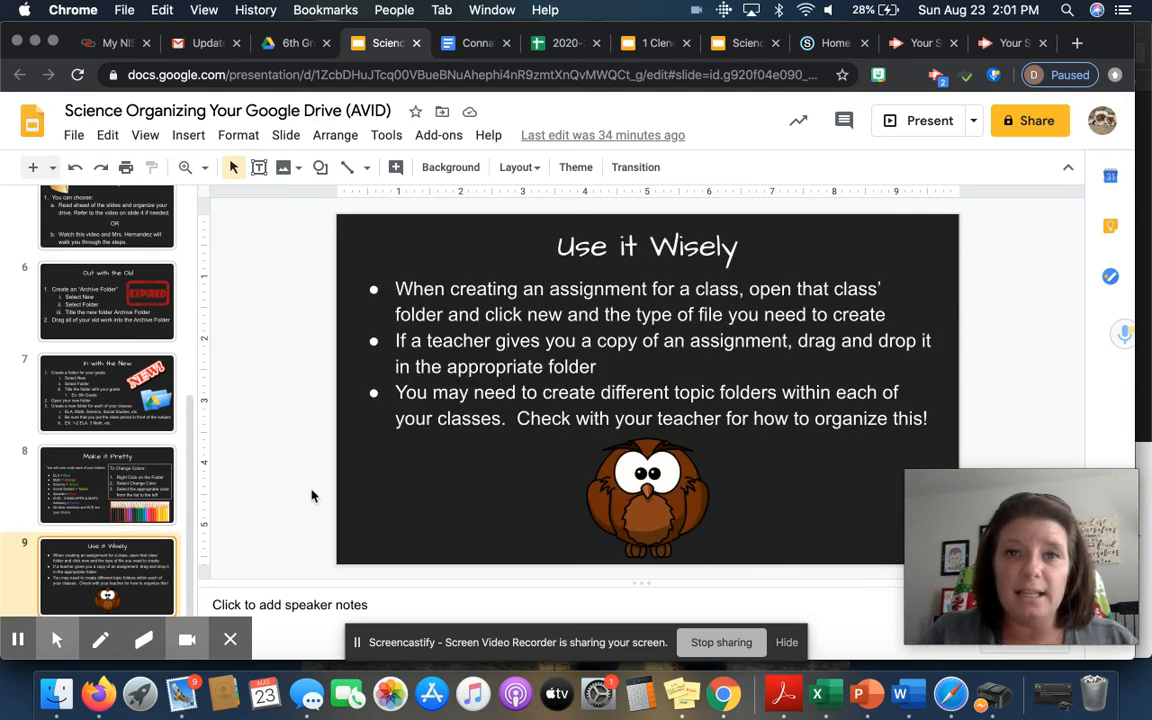
pyautogui.click(289, 50)
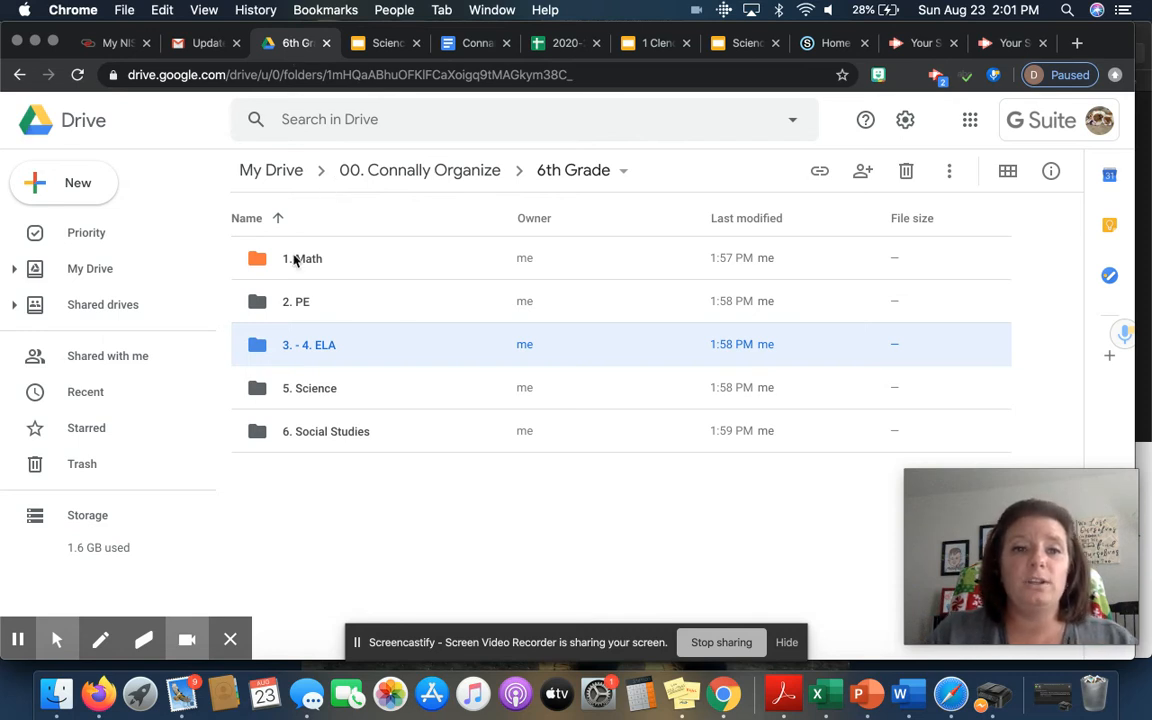
# Step: Open the 3. - 4. ELA folder and start a new blank Google Doc there
pyautogui.click(260, 348)
pyautogui.click(260, 348)
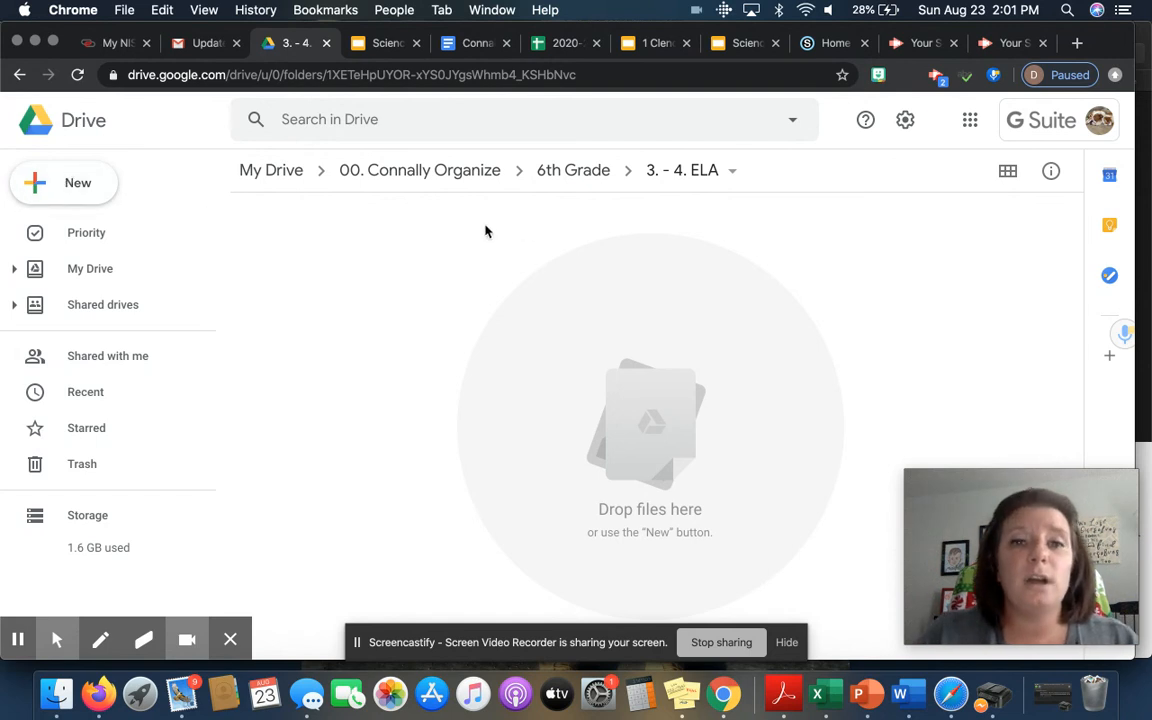
pyautogui.click(80, 185)
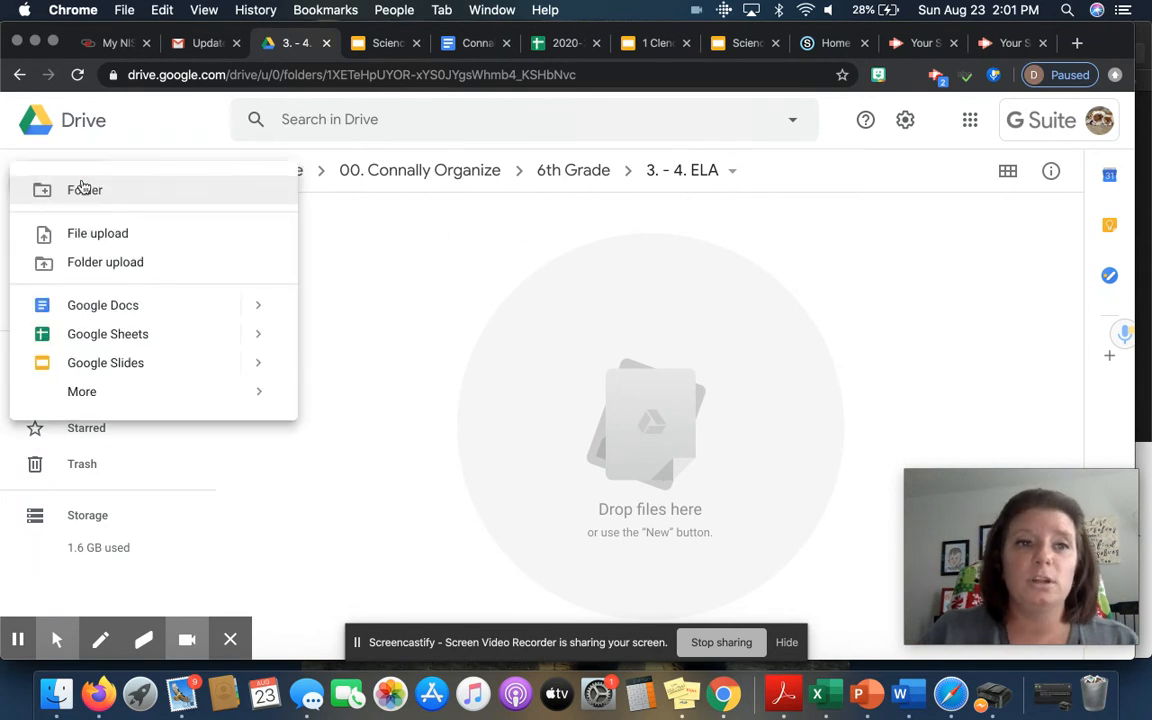
pyautogui.click(95, 304)
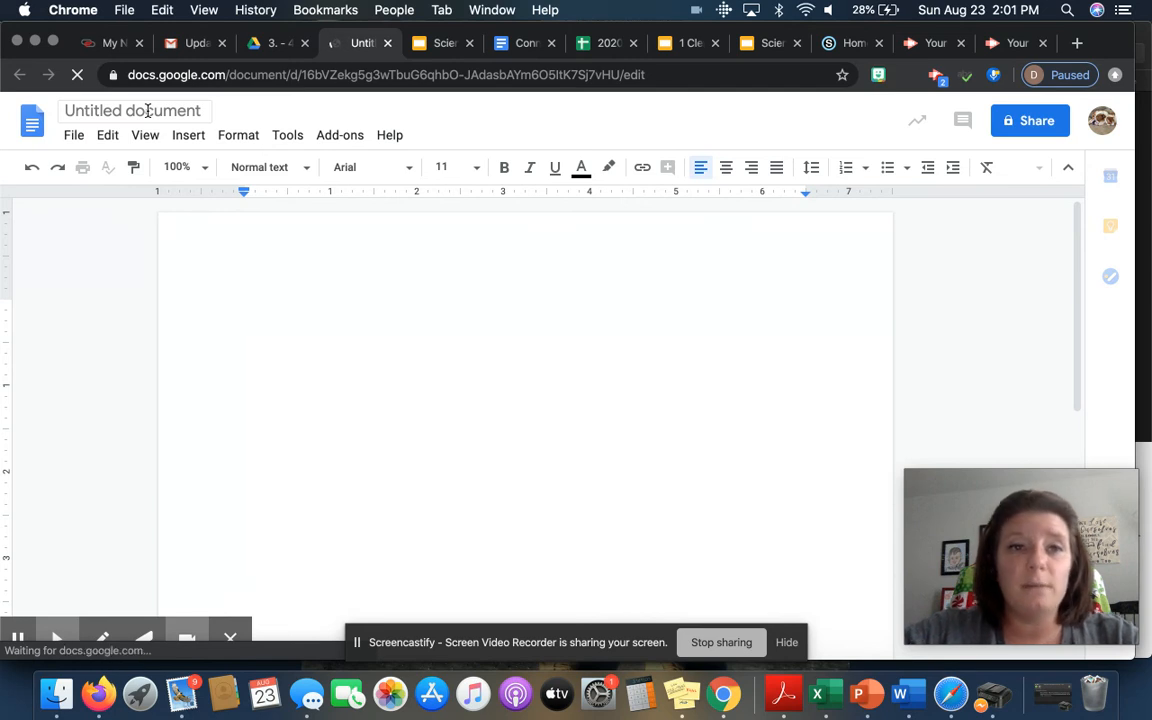
# Step: Title the untitled document with the student's name followed by '_Journal 1'
pyautogui.click(147, 111)
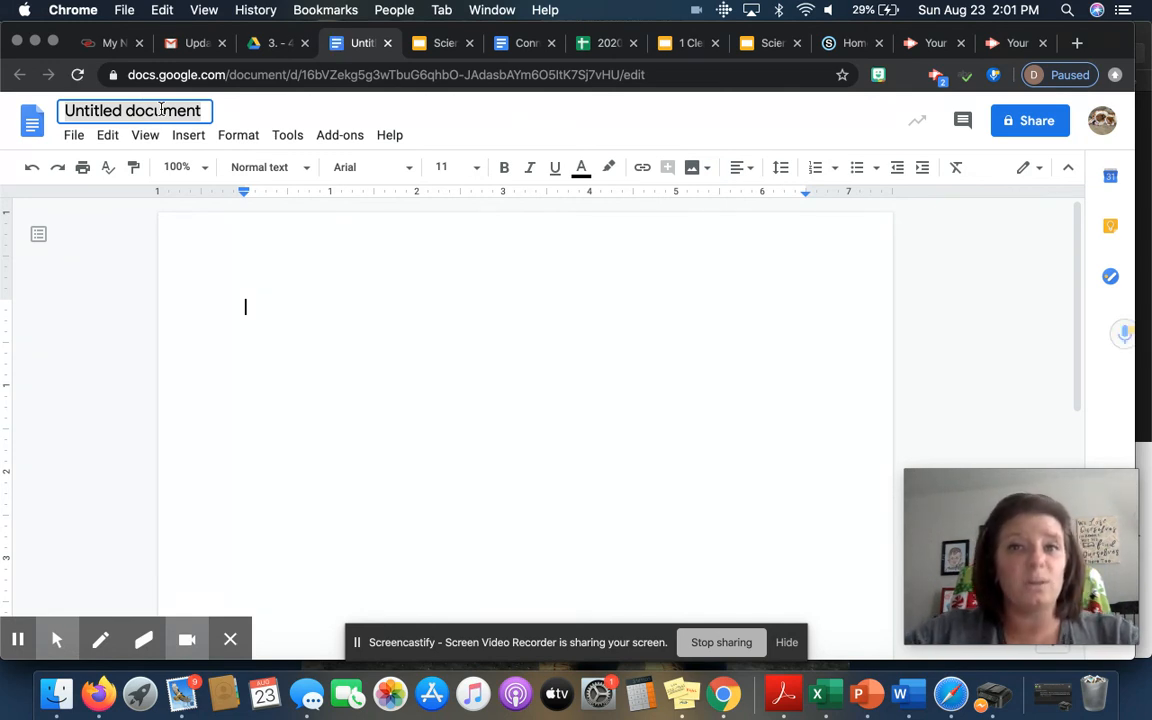
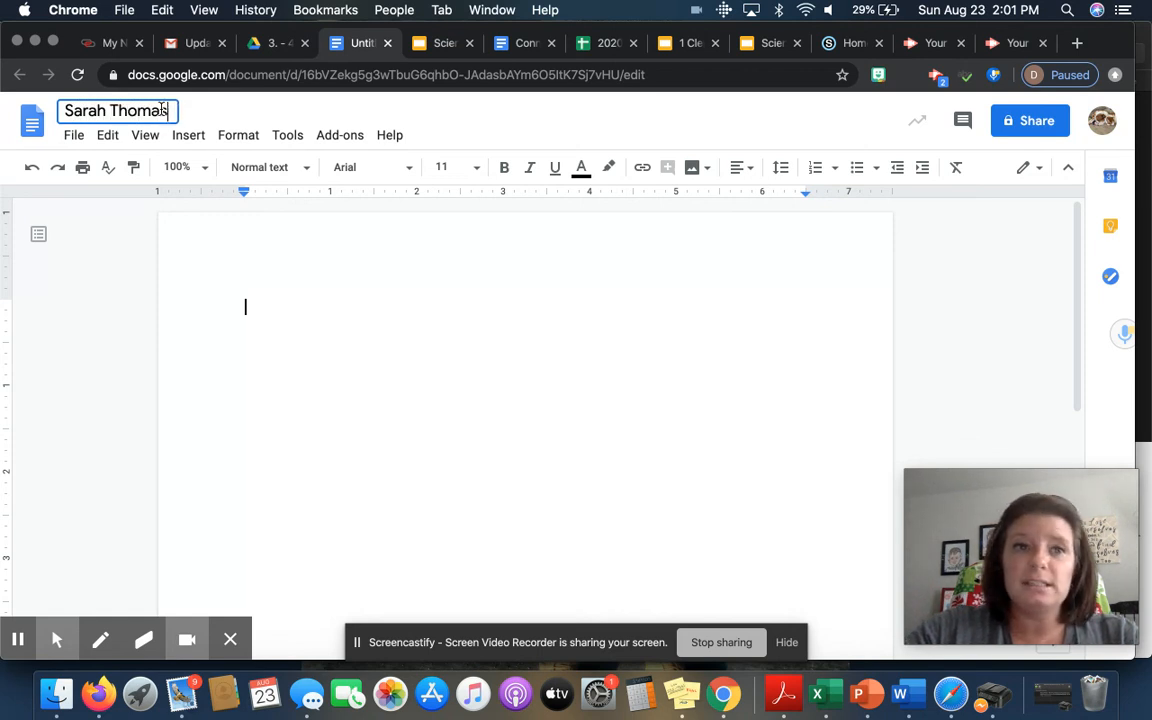
pyautogui.write('_')
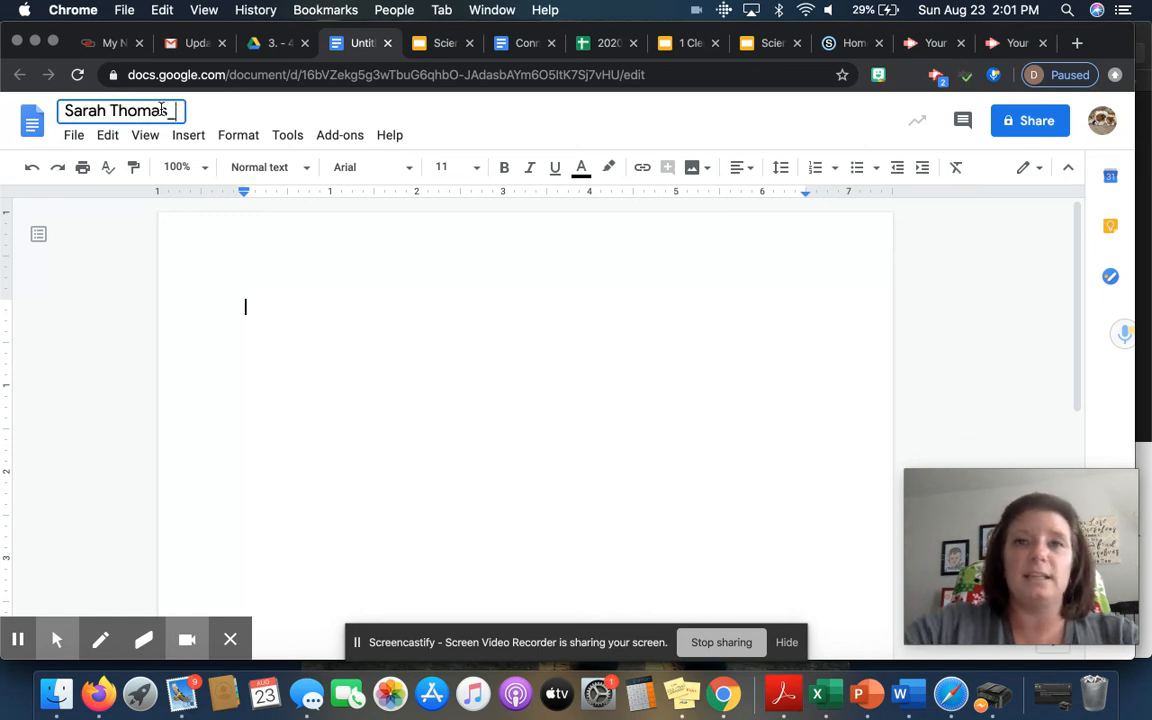
pyautogui.write('Journal 1')
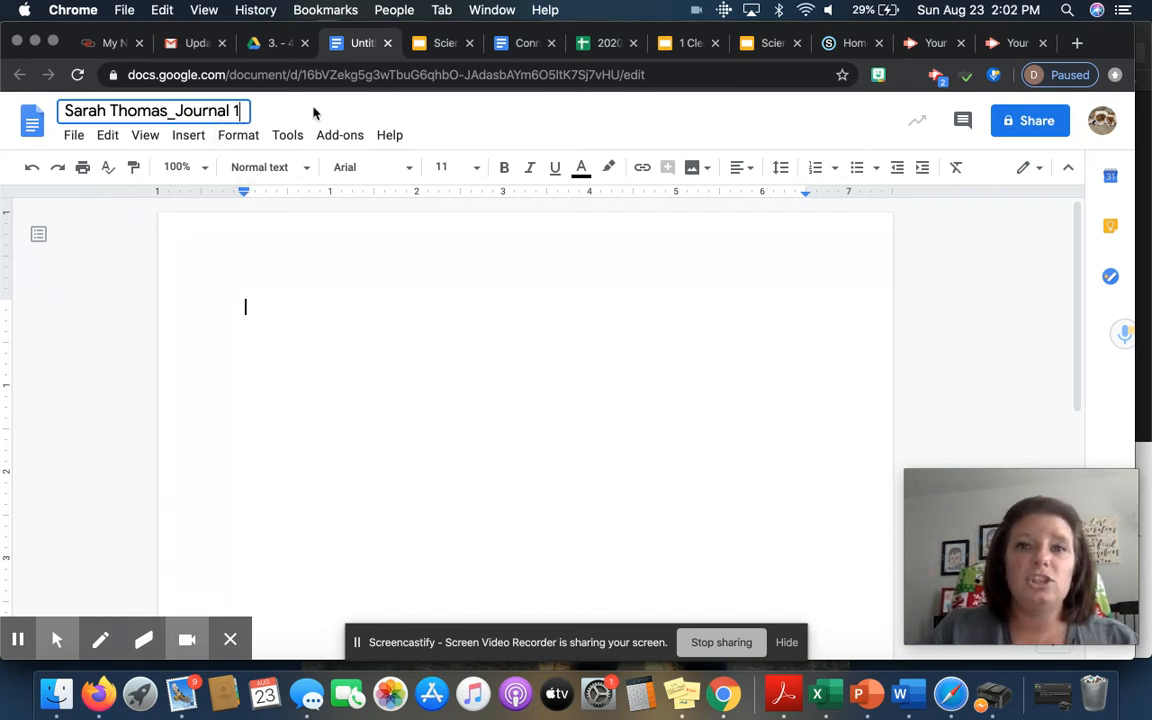
# Step: Write the sentence 'I love Science.' in the document body and close it
pyautogui.click(281, 308)
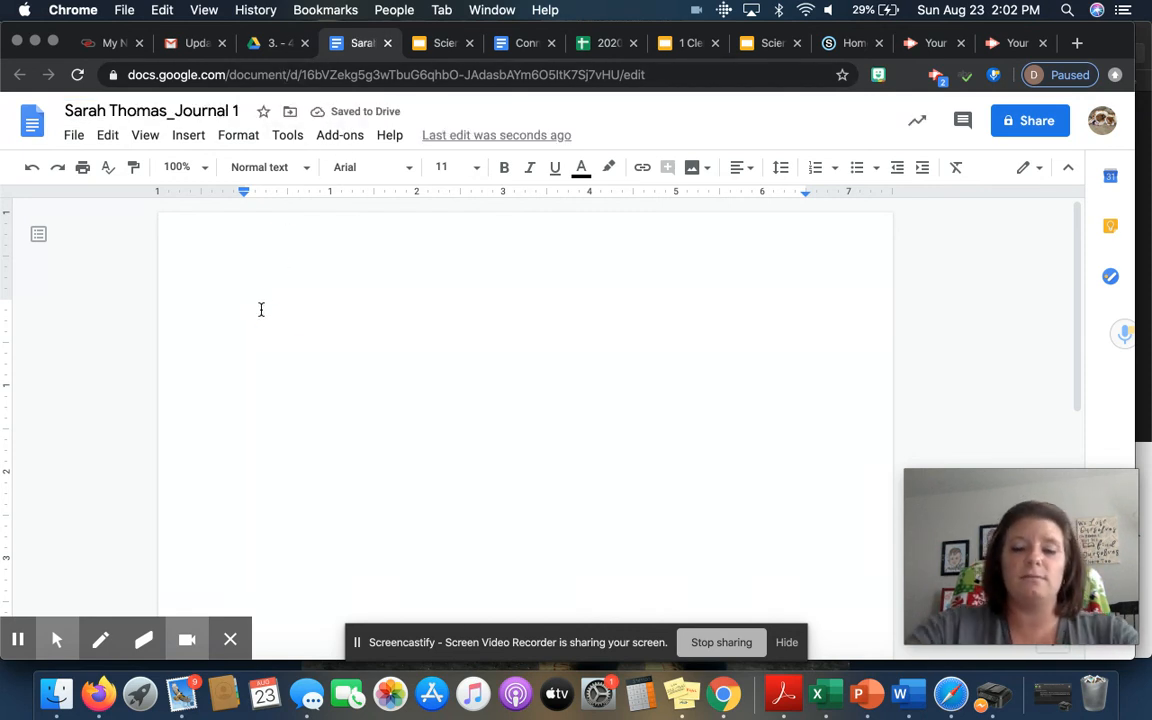
pyautogui.write('I love ')
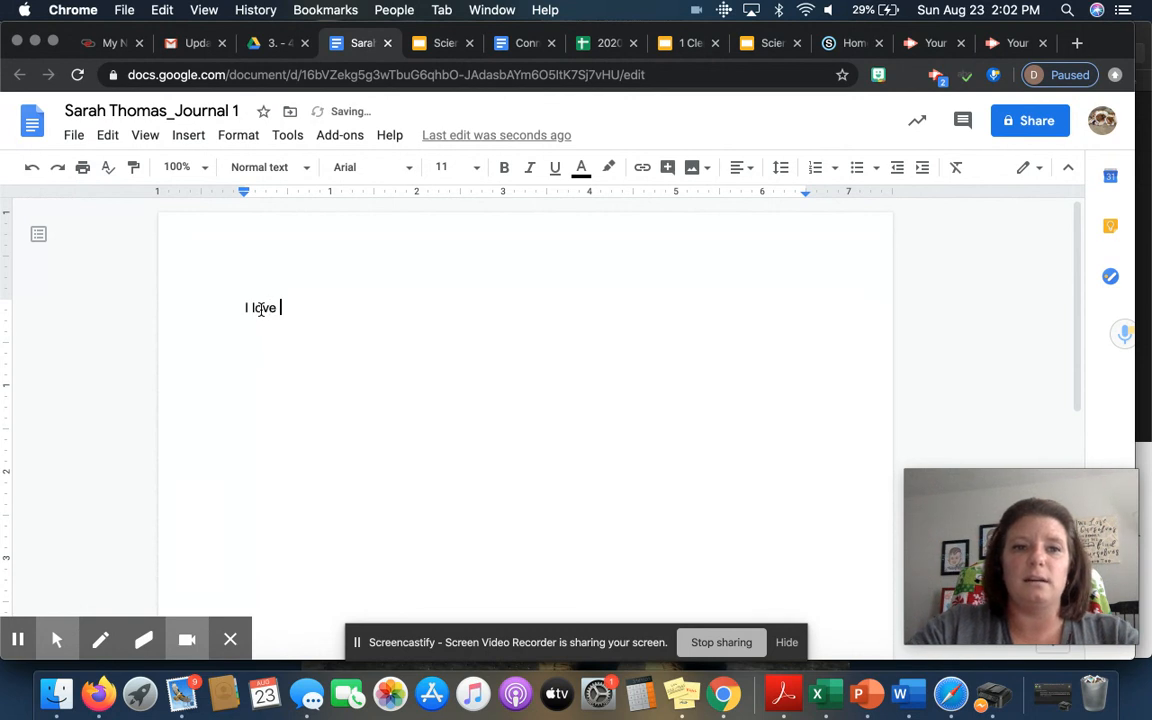
pyautogui.write('Science.')
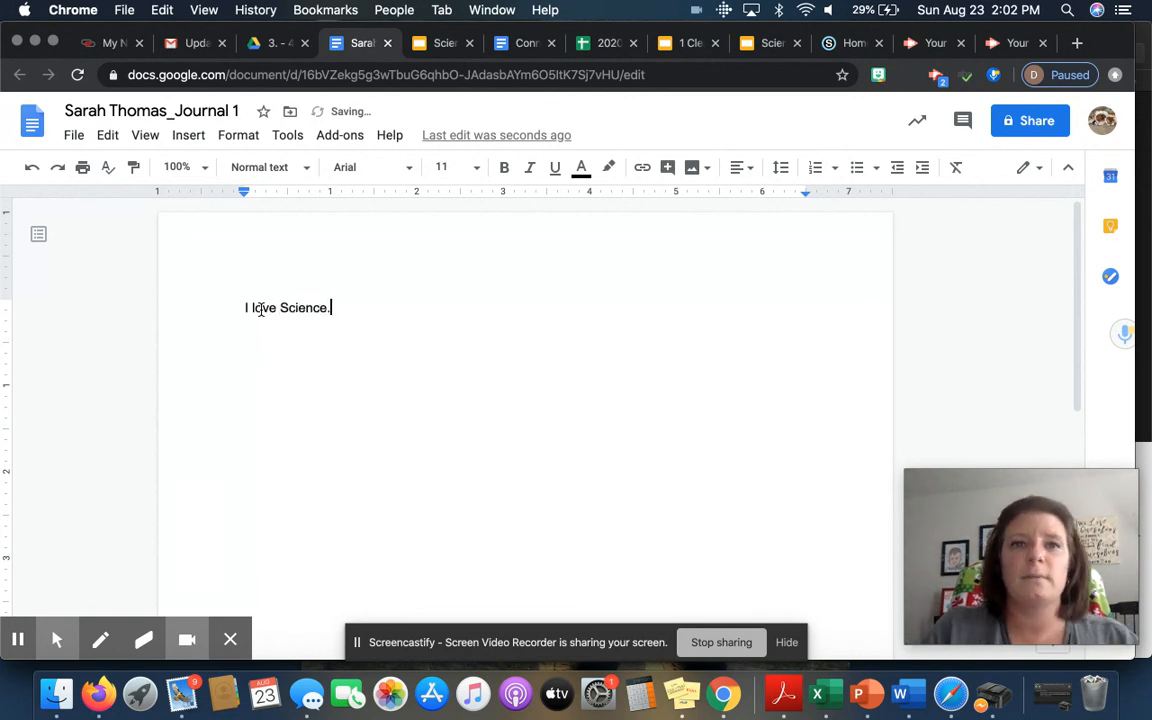
pyautogui.click(389, 46)
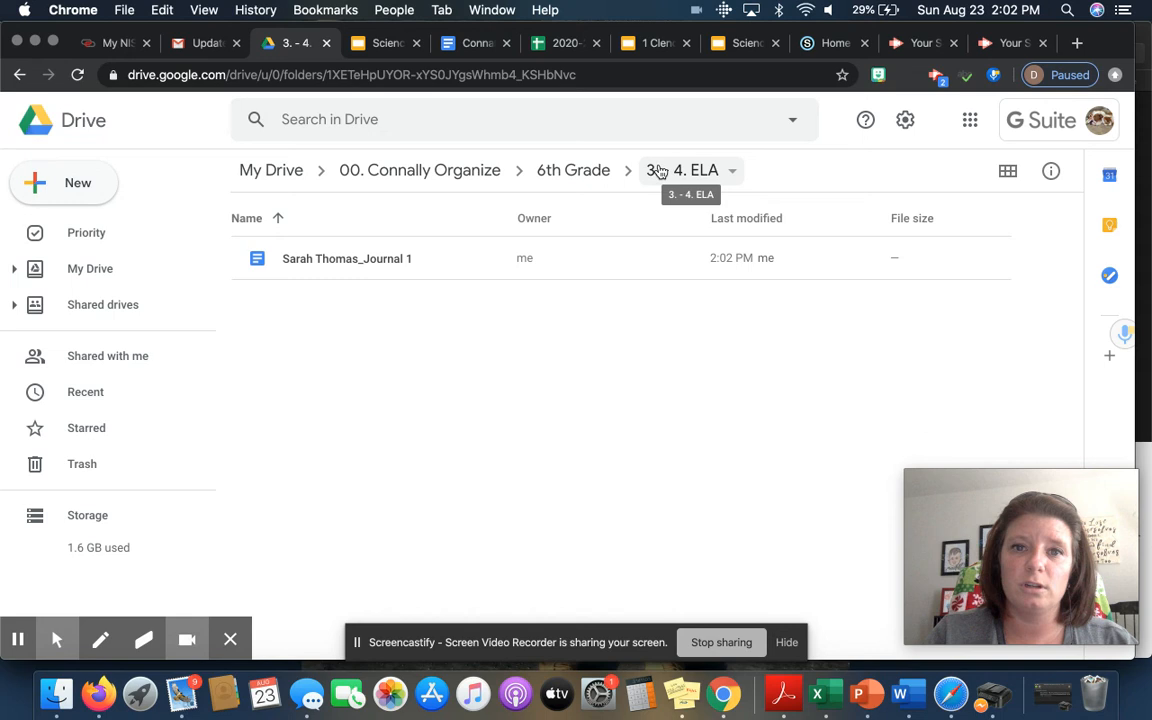
pyautogui.click(389, 172)
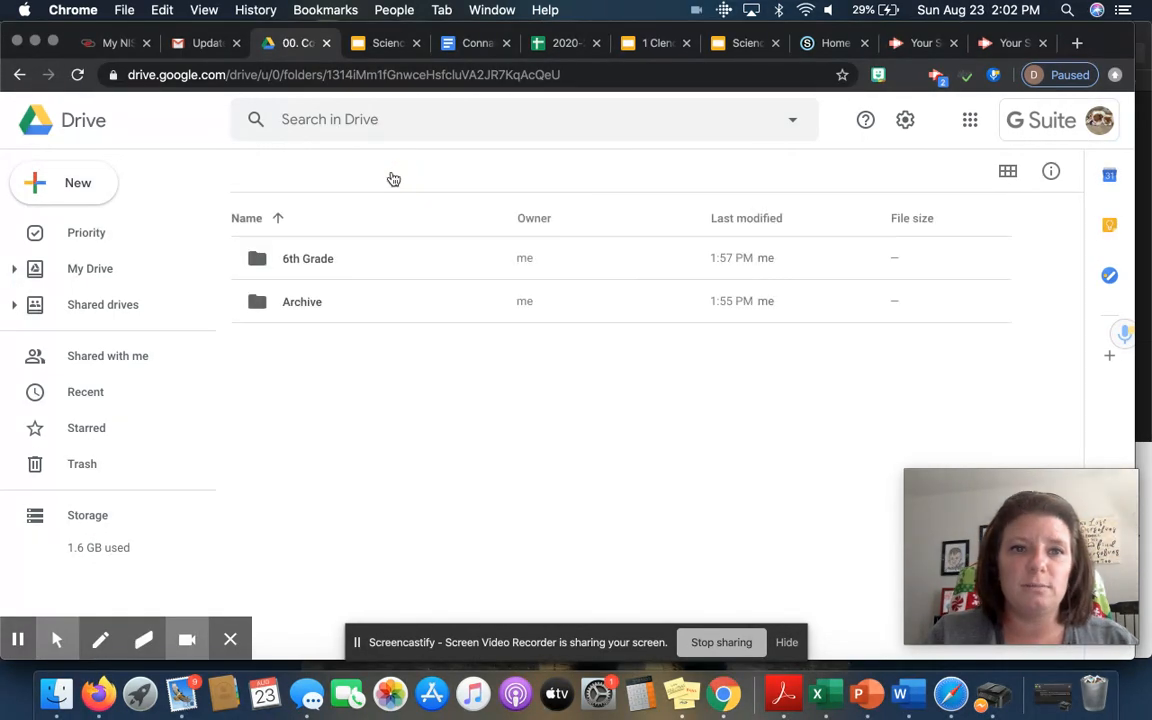
pyautogui.click(262, 260)
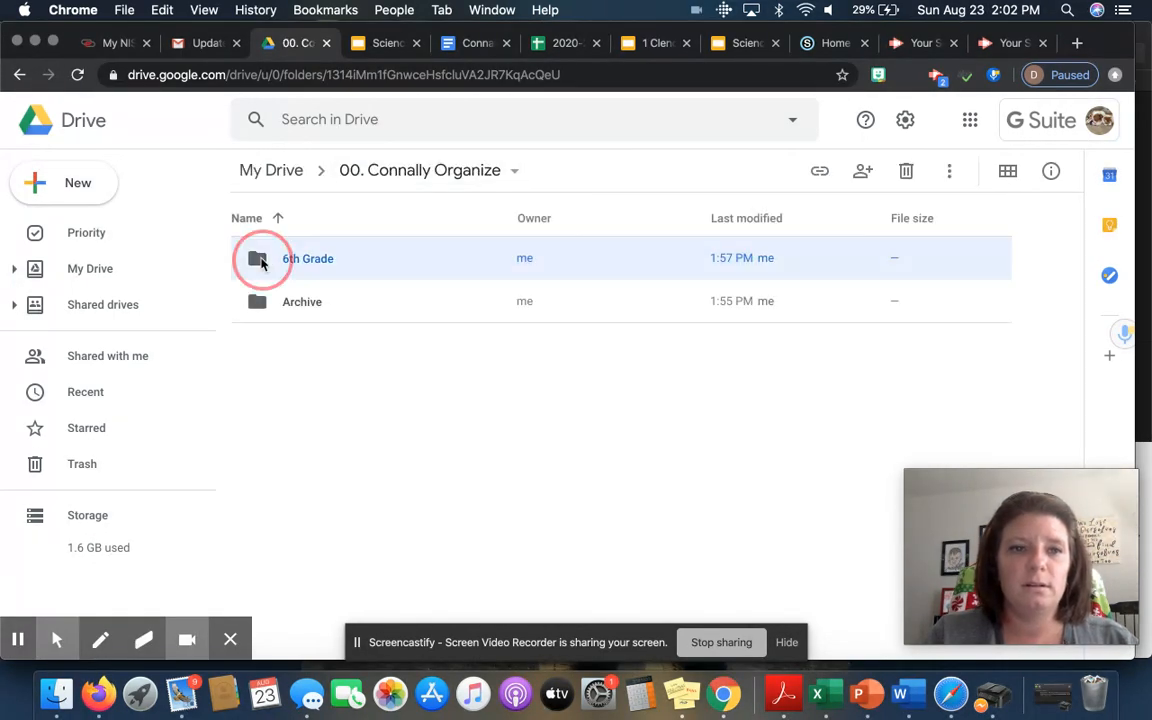
pyautogui.doubleClick(262, 260)
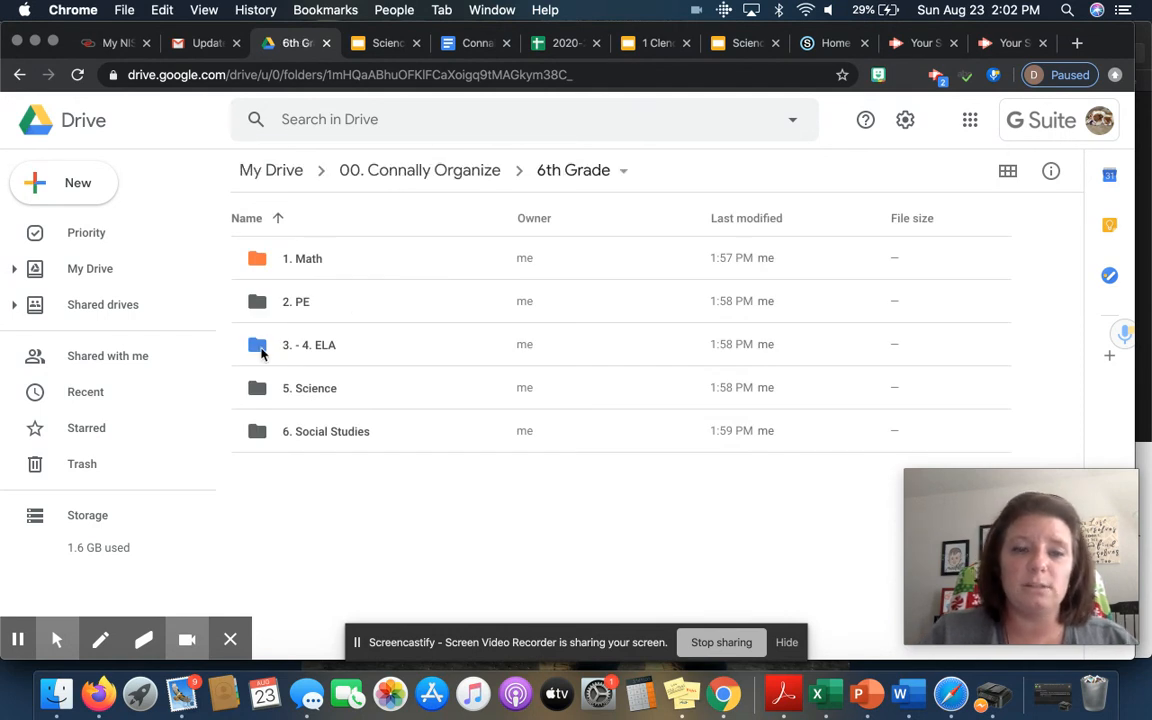
pyautogui.doubleClick(261, 352)
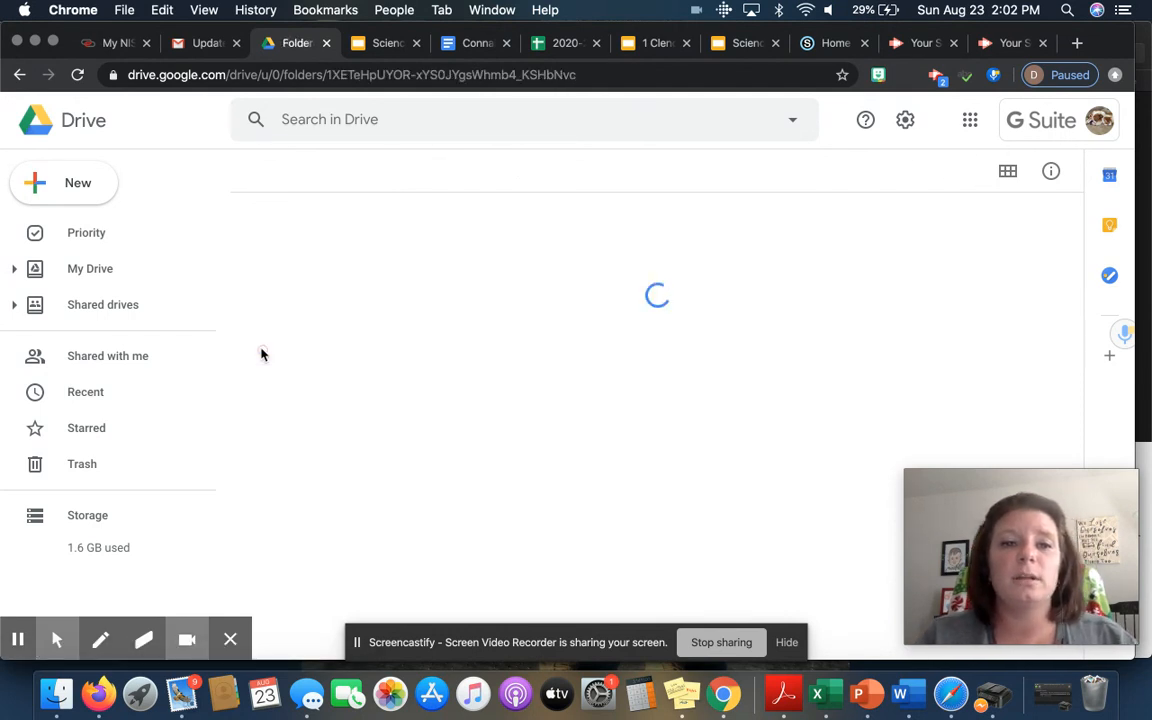
pyautogui.click(298, 268)
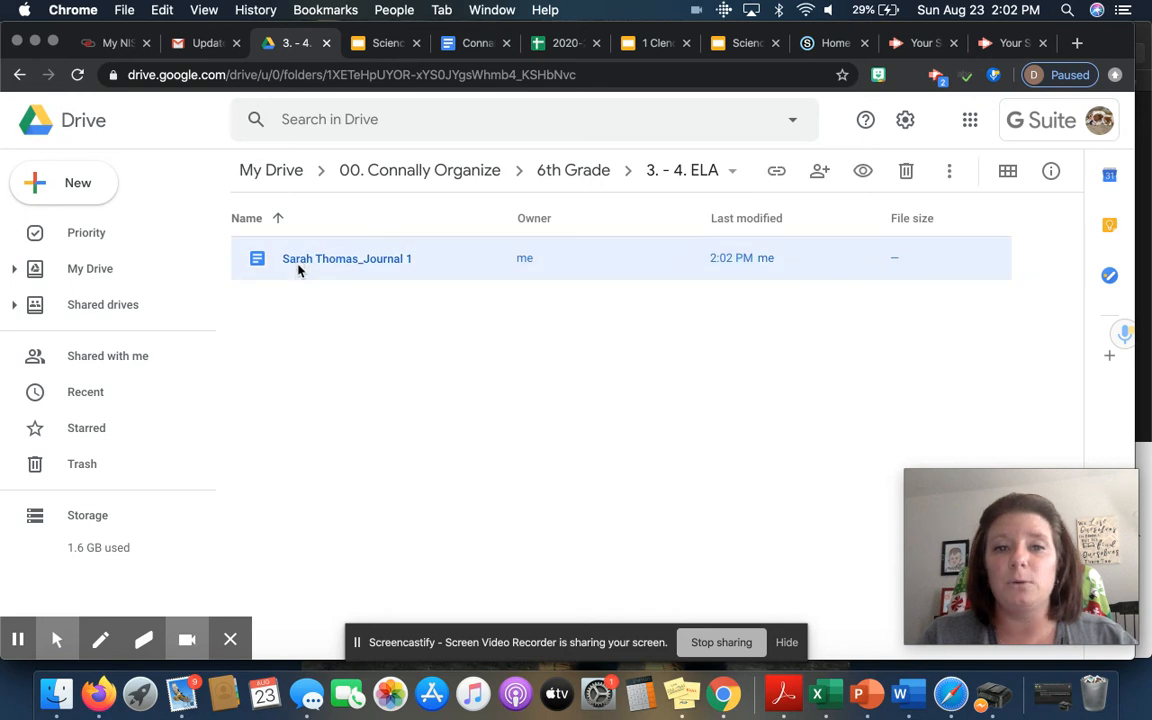